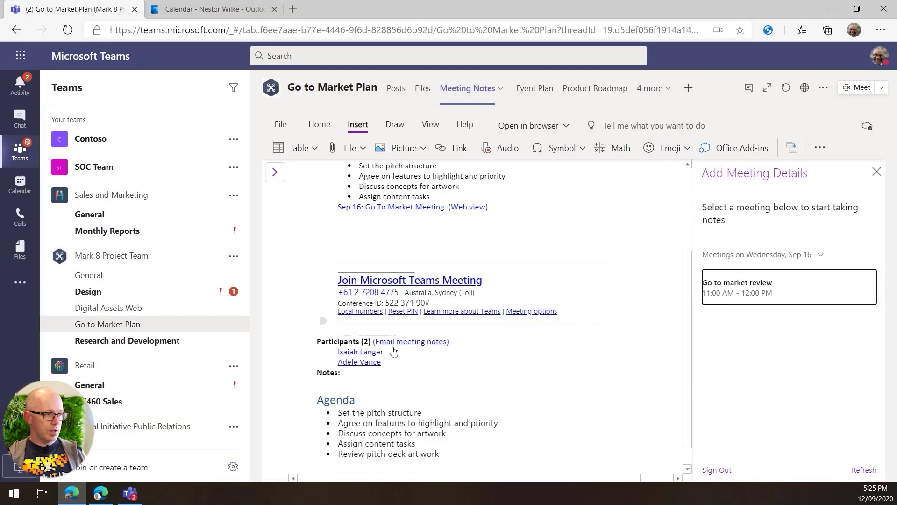
- Open the Sep 16: Go To Market Meeting notes page in OneNote for the web through its Web view link
scroll(475, 304, "up", 2)
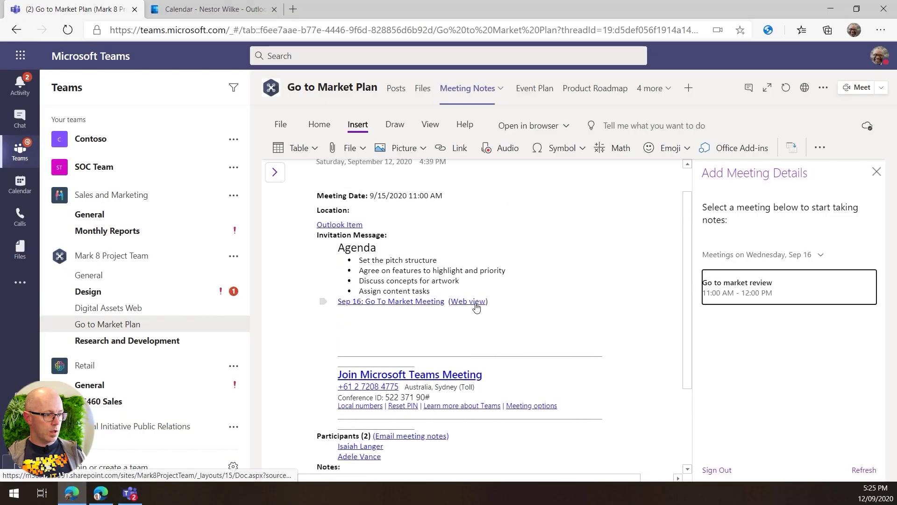
left_click(469, 301)
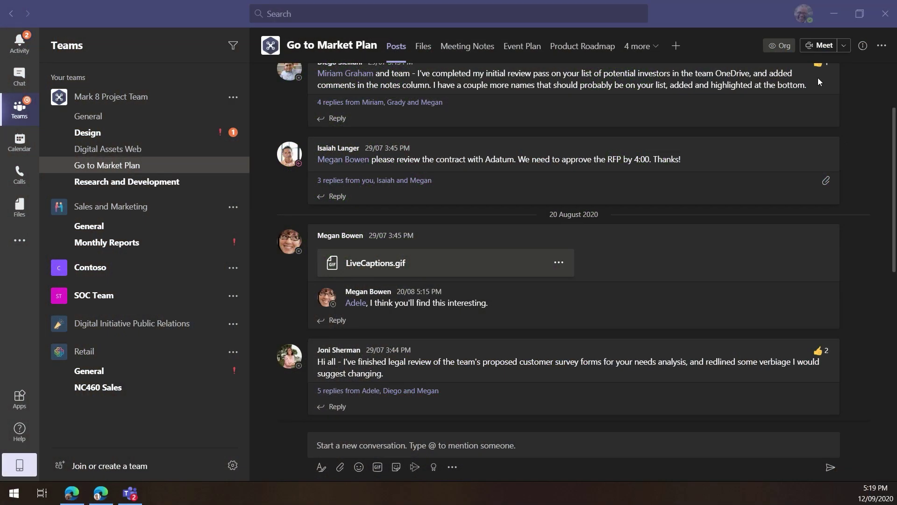
- Return to the Teams desktop window and show the September 2020 calendar week
left_click(716, 19)
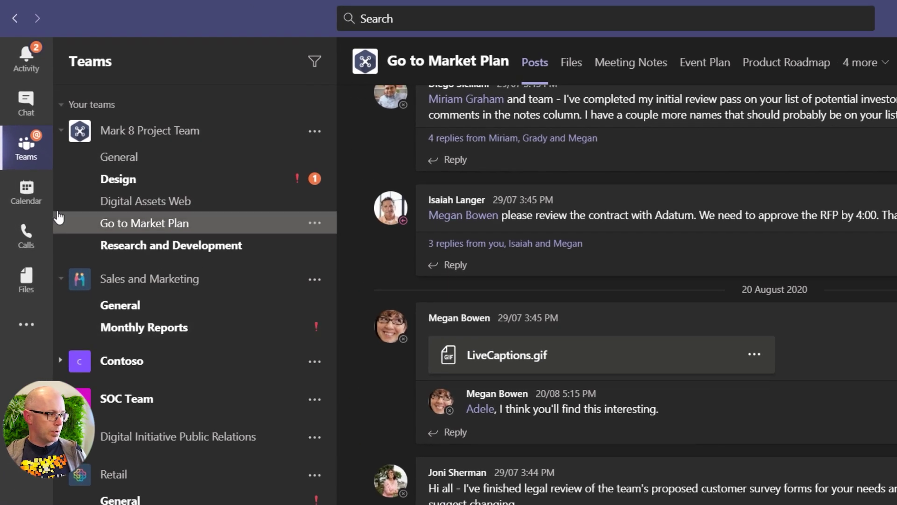
left_click(20, 202)
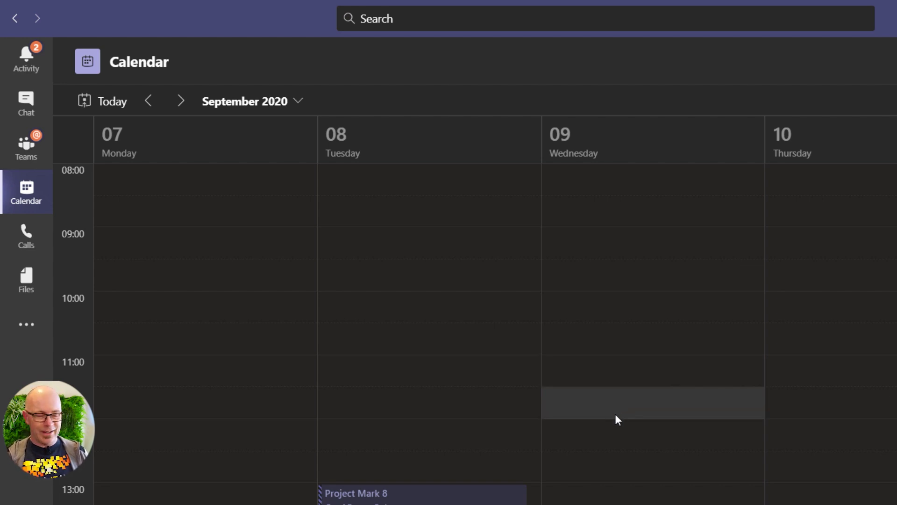
- Open the Go to Market Plan channel's Meeting Notes tab with the notebook navigation expanded
left_click(27, 152)
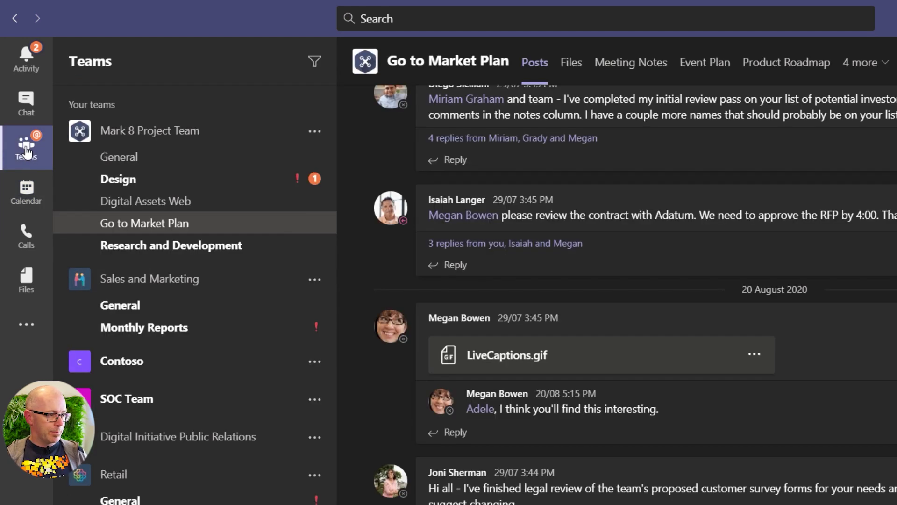
left_click(651, 69)
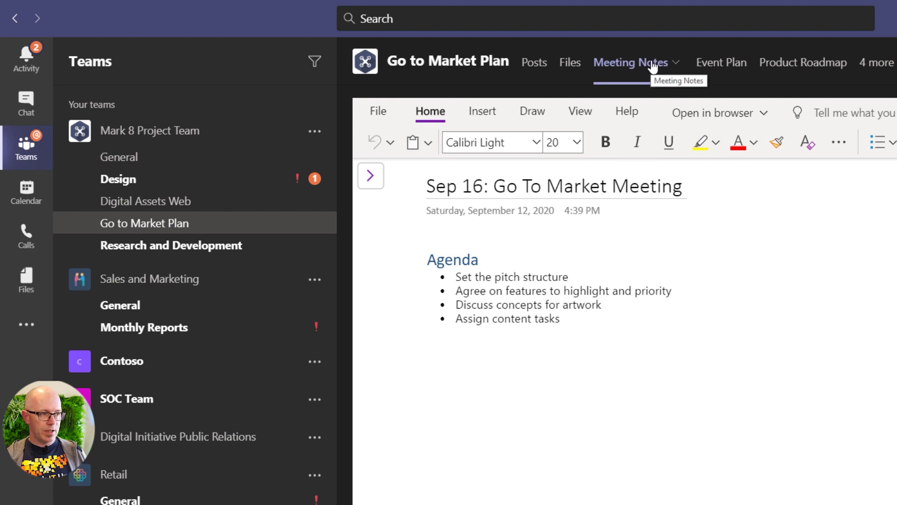
left_click(376, 183)
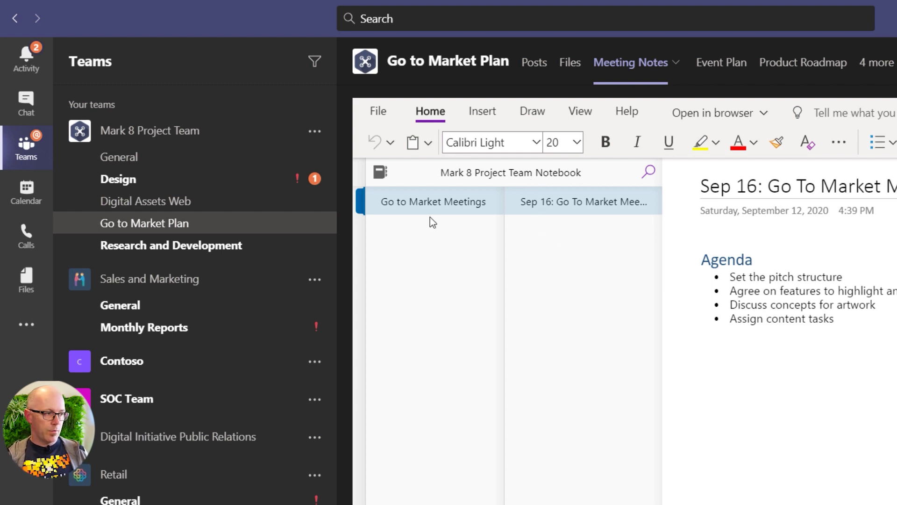
- Select the Agenda heading and its four bullets, then bring up the Sep 16 page options
left_click(751, 394)
left_click_drag(561, 321, 409, 271)
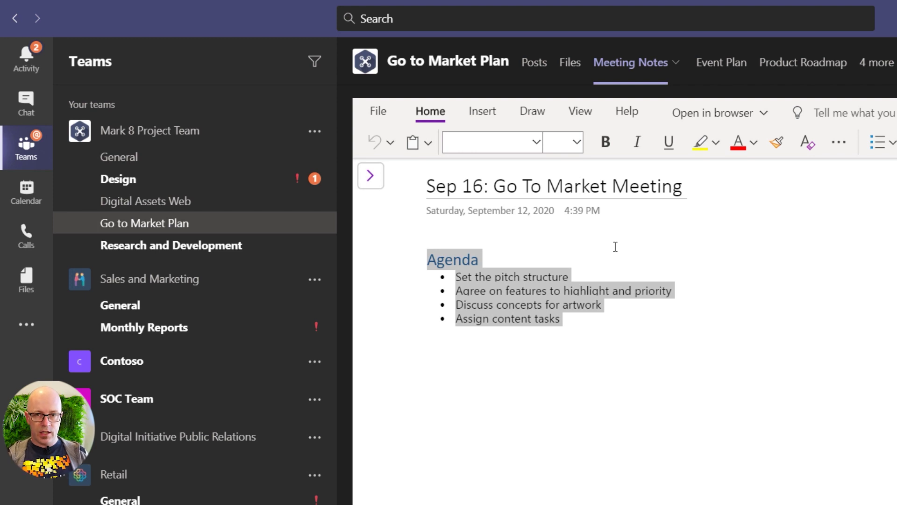
left_click(371, 176)
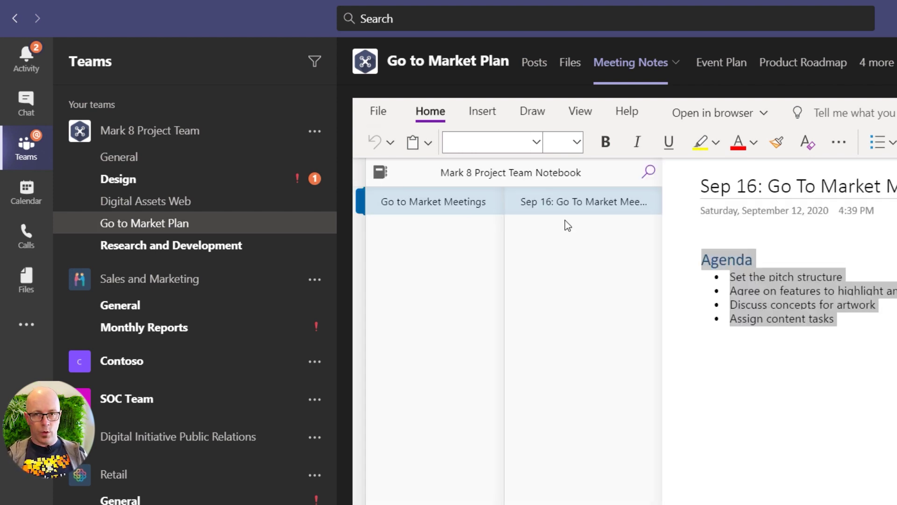
right_click(597, 206)
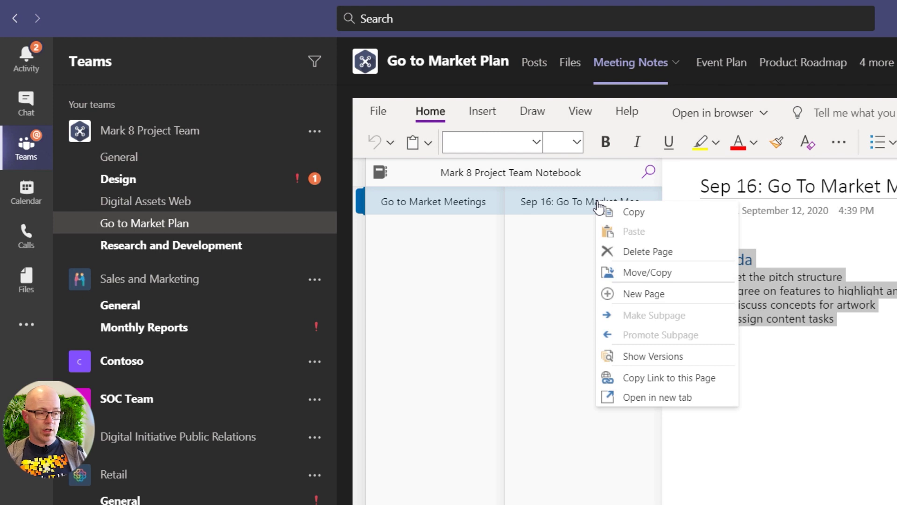
- Copy the Sep 16 page link with Copy Link to this Page, then go to Calendar
left_click(689, 389)
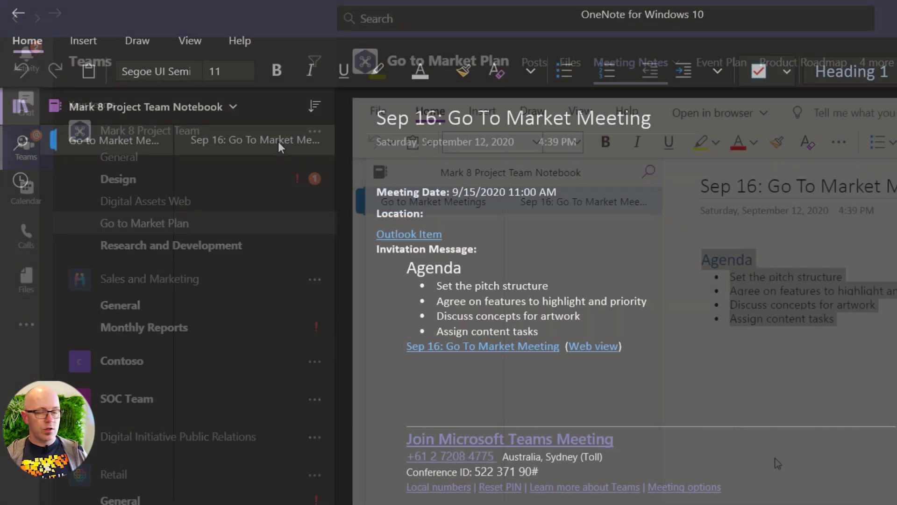
right_click(279, 142)
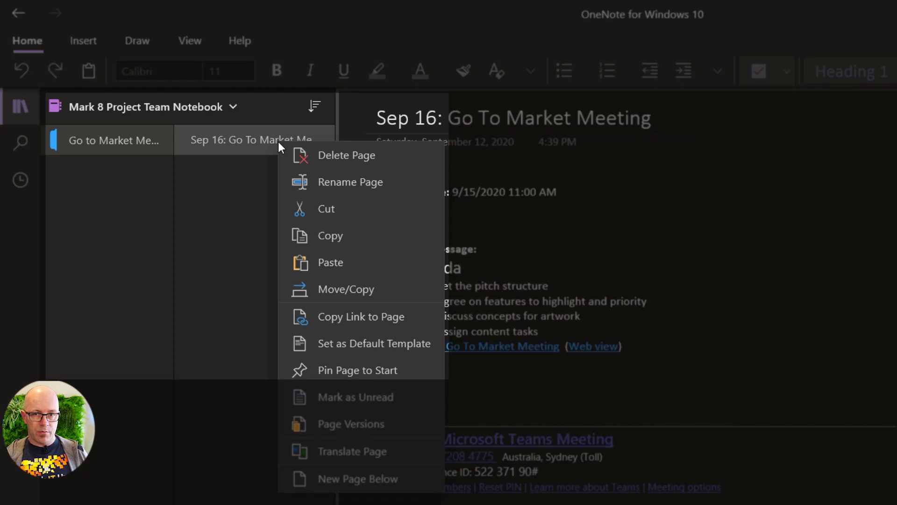
left_click(346, 321)
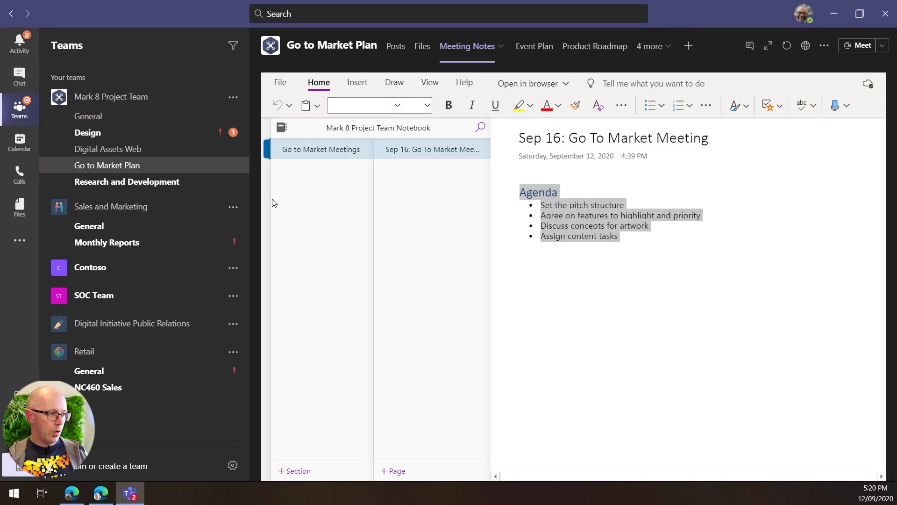
left_click(35, 147)
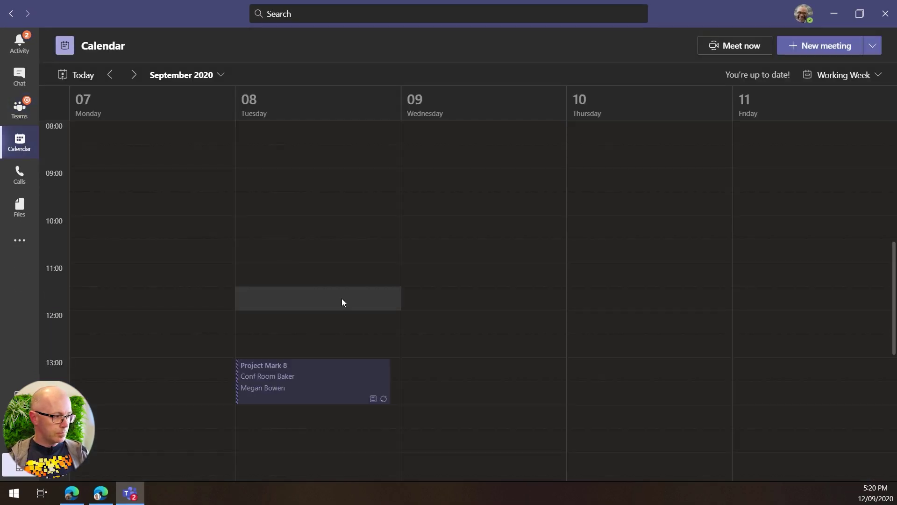
- Create a Wednesday 16/09/2020 11:00–12:00 meeting and paste the Sep 16 notes link into its details
left_click(133, 75)
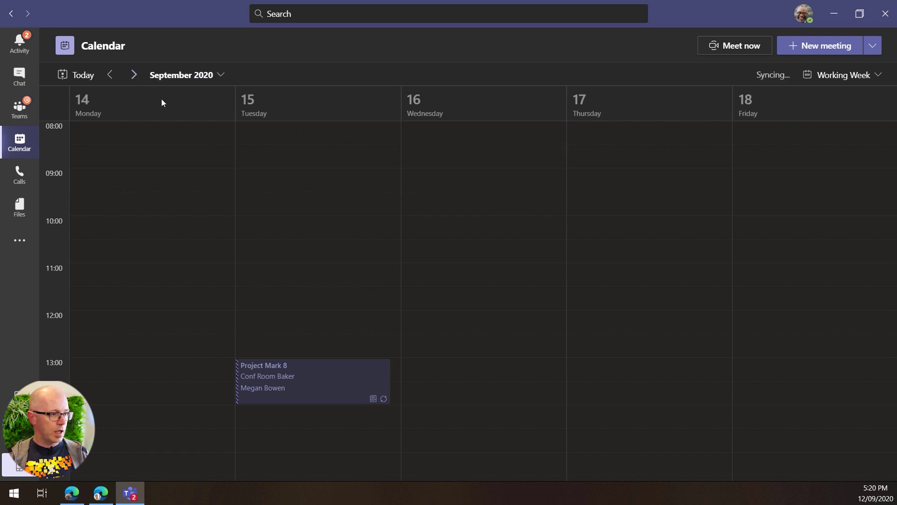
left_click_drag(445, 276, 443, 306)
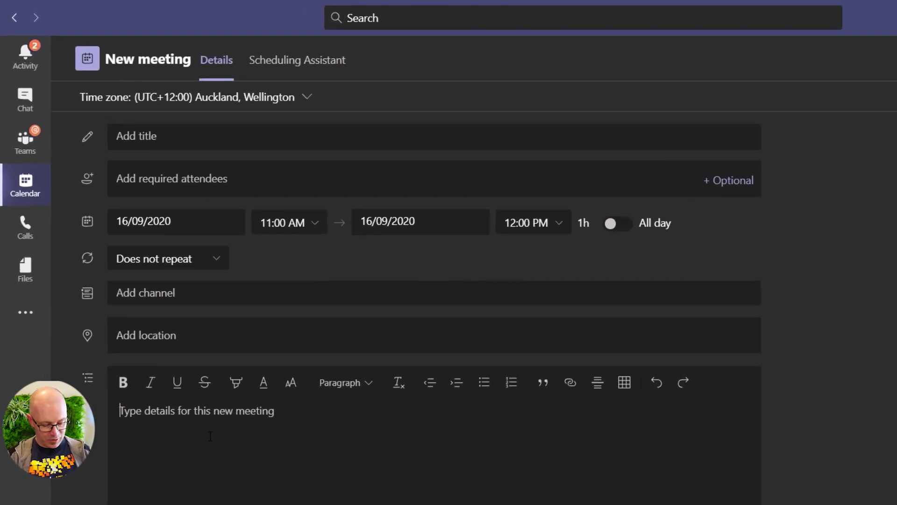
left_click(210, 436)
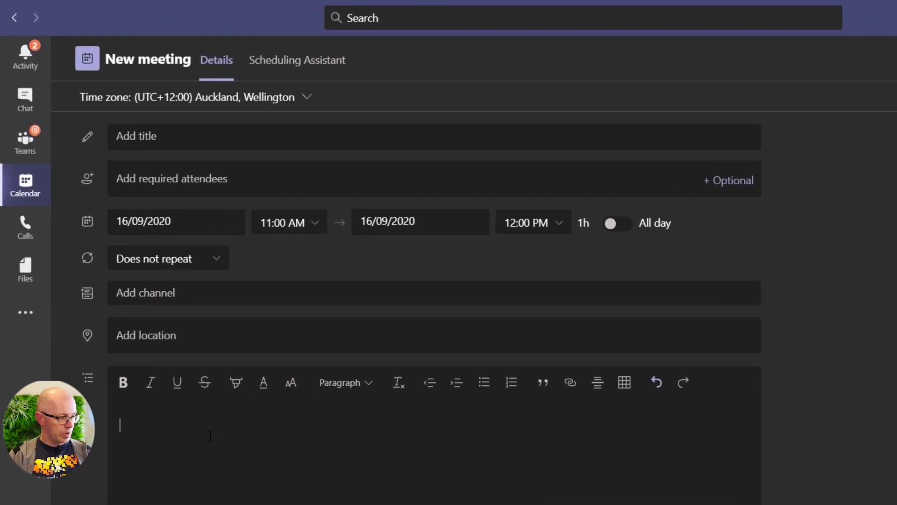
key("ctrl+v")
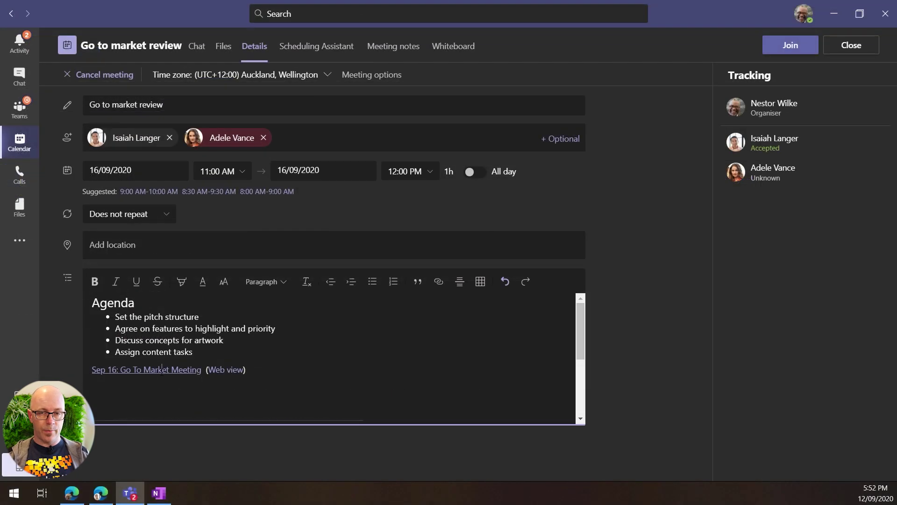
left_click(160, 369)
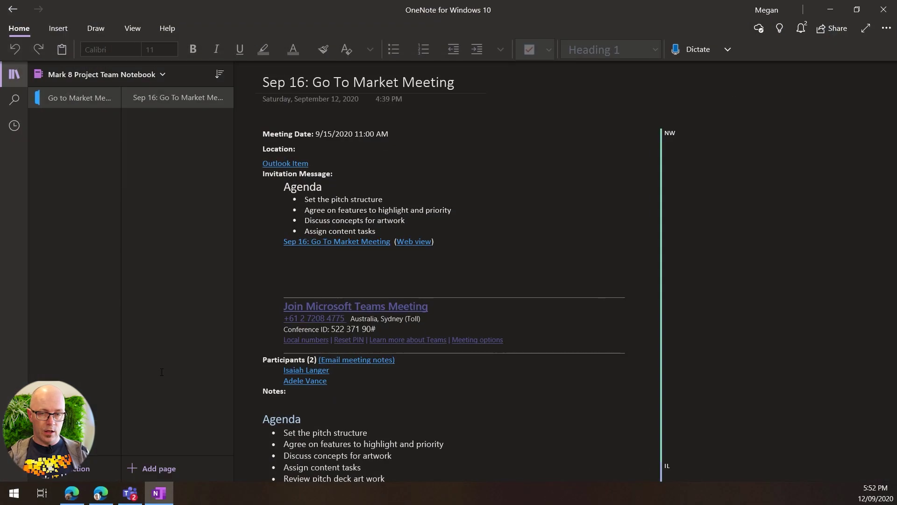
left_click(161, 372)
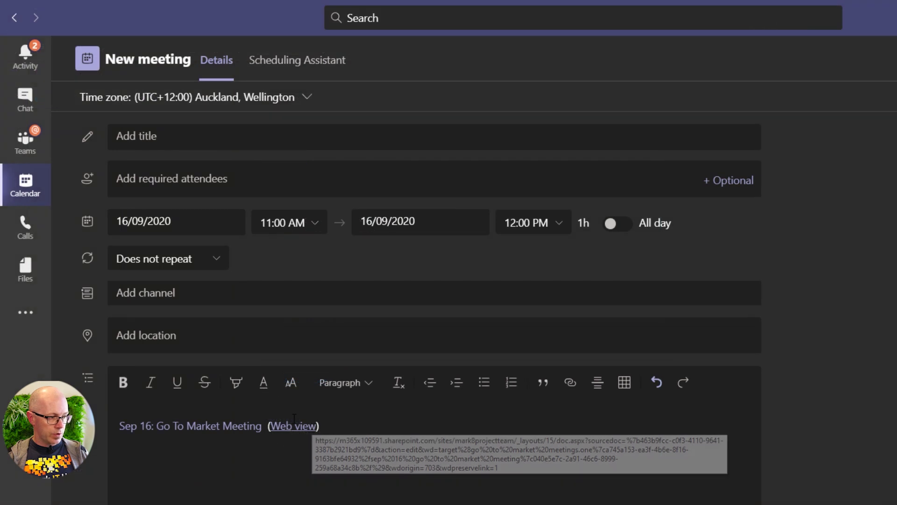
- Title the meeting 'Go to market review', correcting the misspelled 'reivew'
left_click(272, 133)
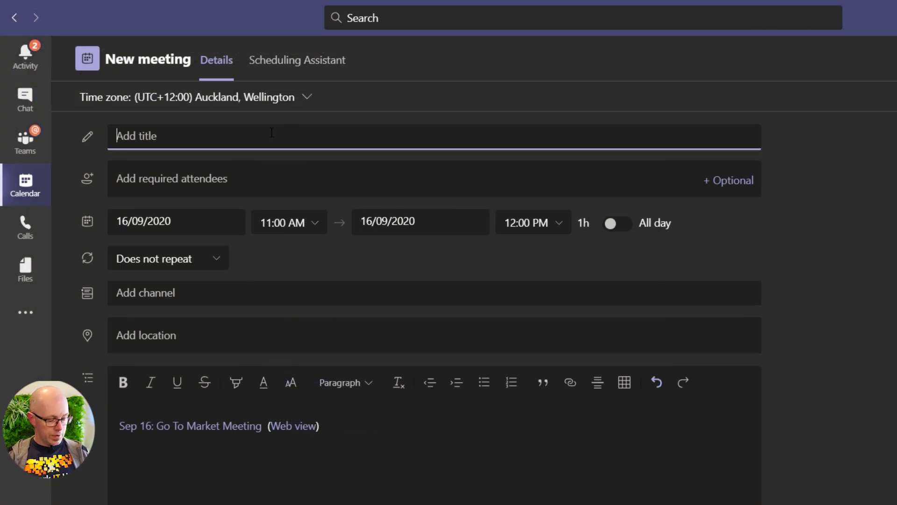
type("Go ")
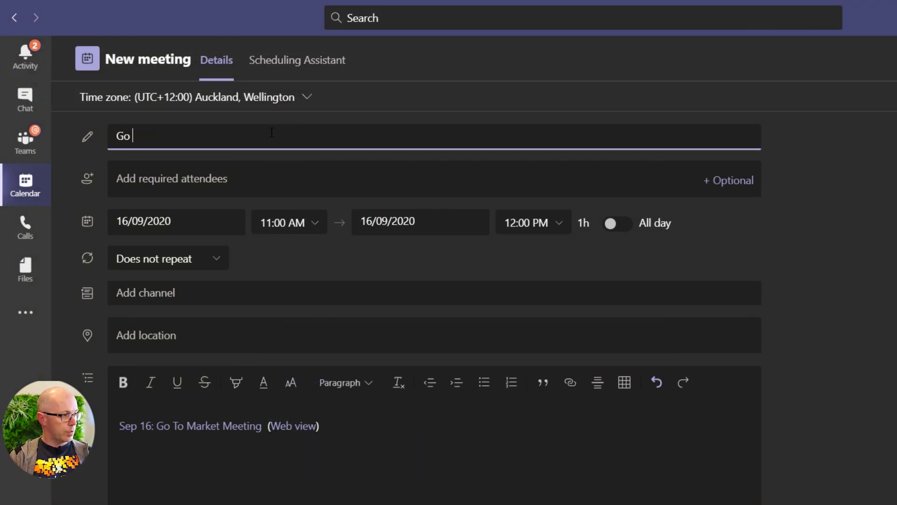
type("to marke")
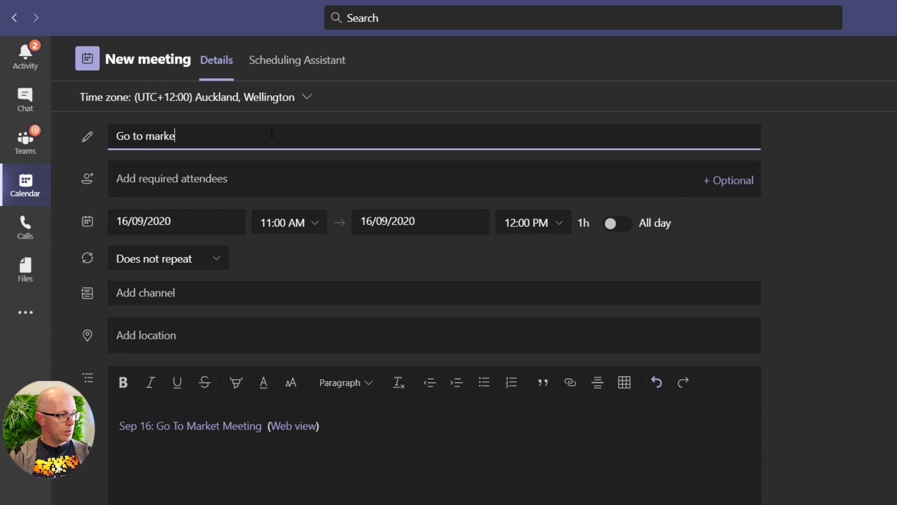
type("t reivew")
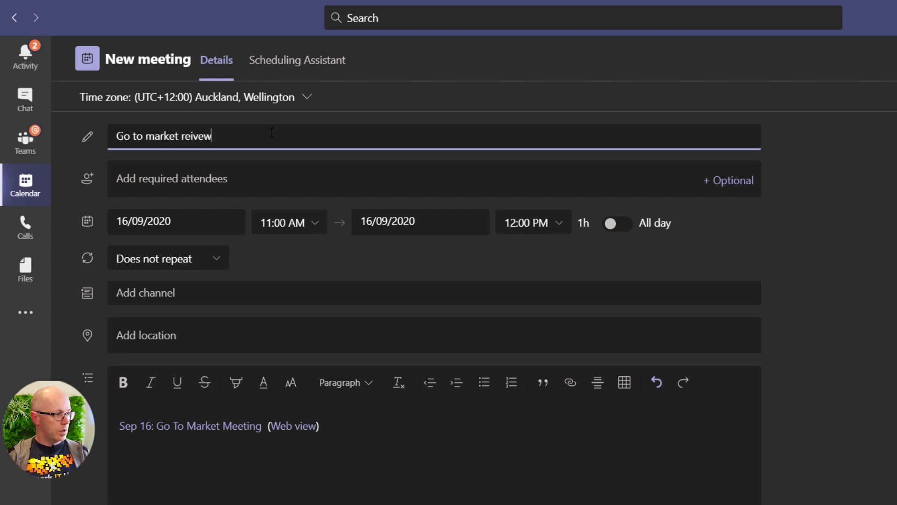
key("BackSpace")
key("BackSpace")
key("BackSpace")
key("BackSpace")
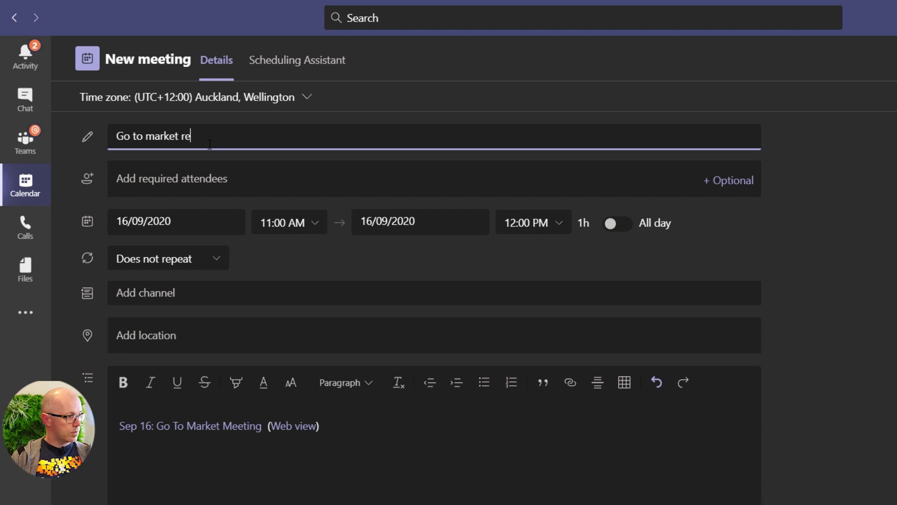
type("view")
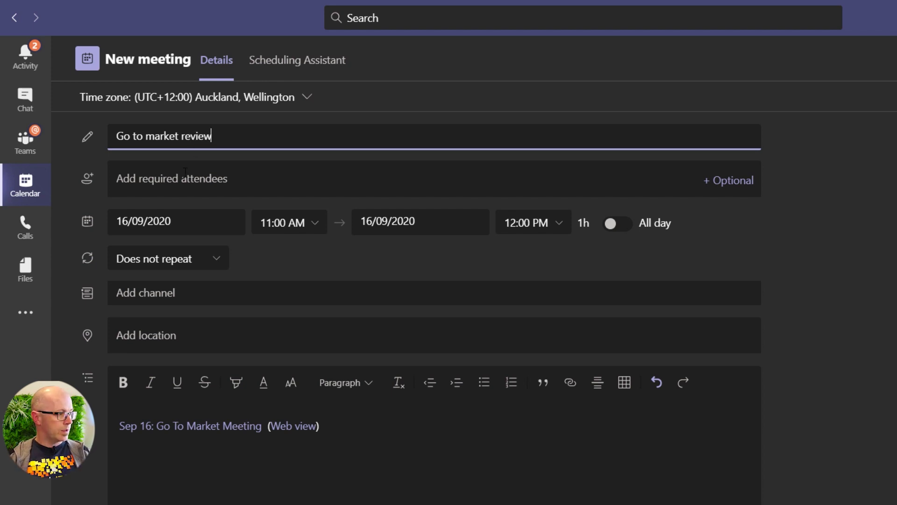
- Add two people as required attendees by searching partial names and picking the suggestions
left_click(185, 172)
type("isai")
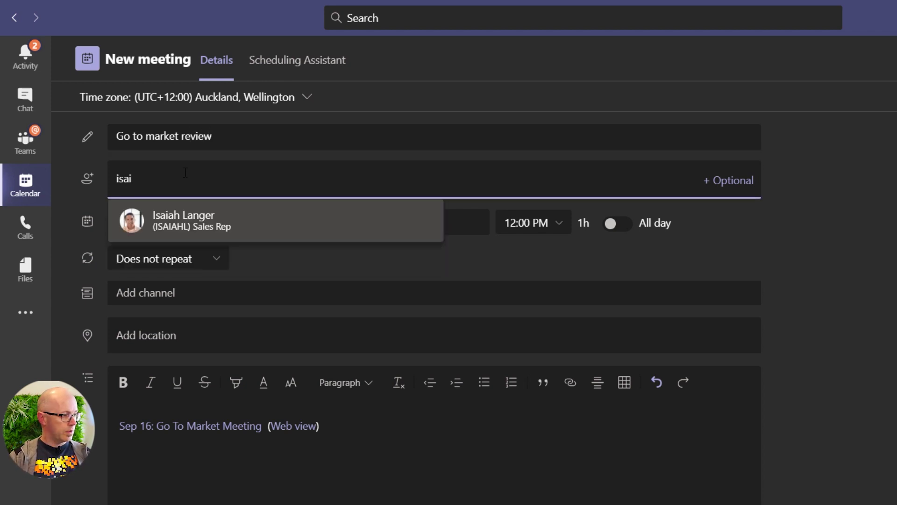
left_click(232, 220)
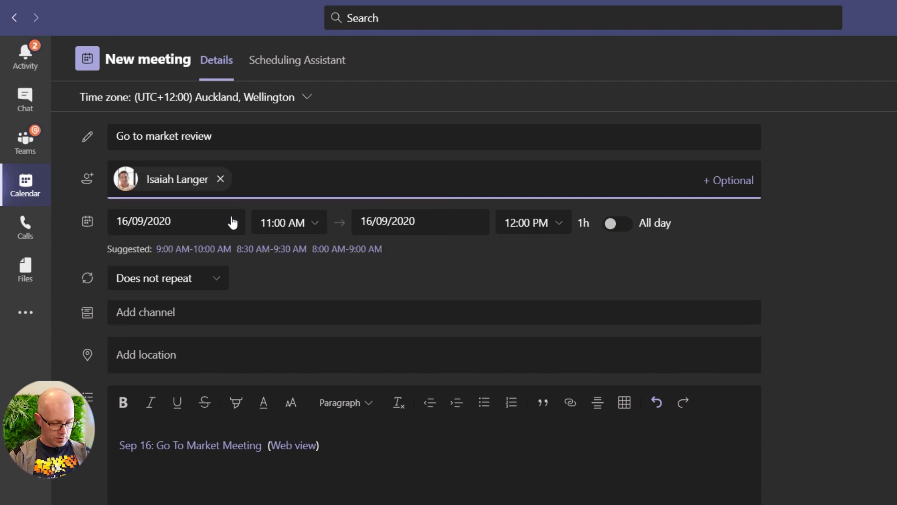
type("adel")
left_click(361, 229)
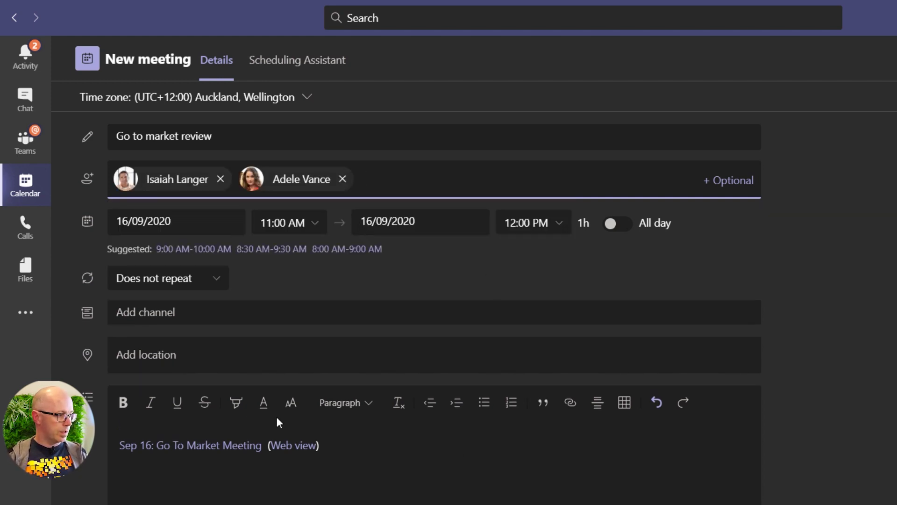
- Paste the notes page's Agenda heading and bullets at the top of the invite details and send it
left_click(264, 430)
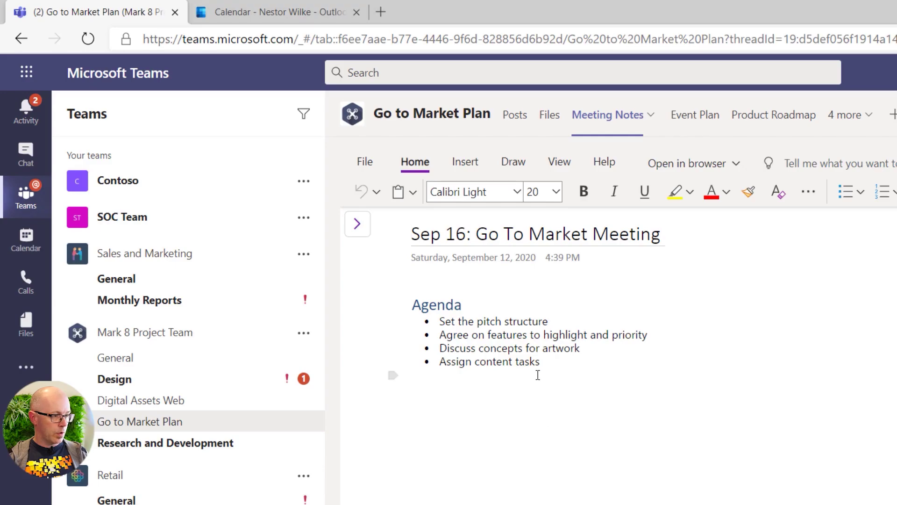
left_click_drag(543, 361, 409, 304)
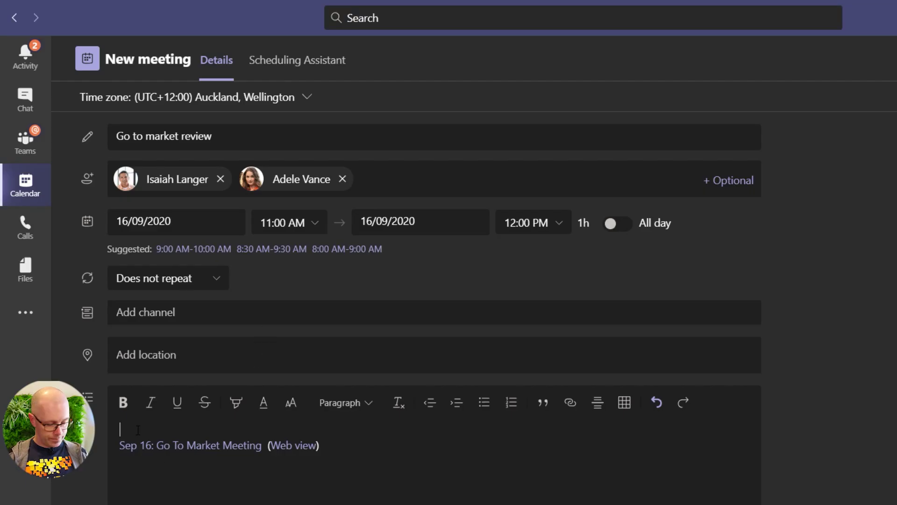
left_click(138, 429)
key("ctrl+v")
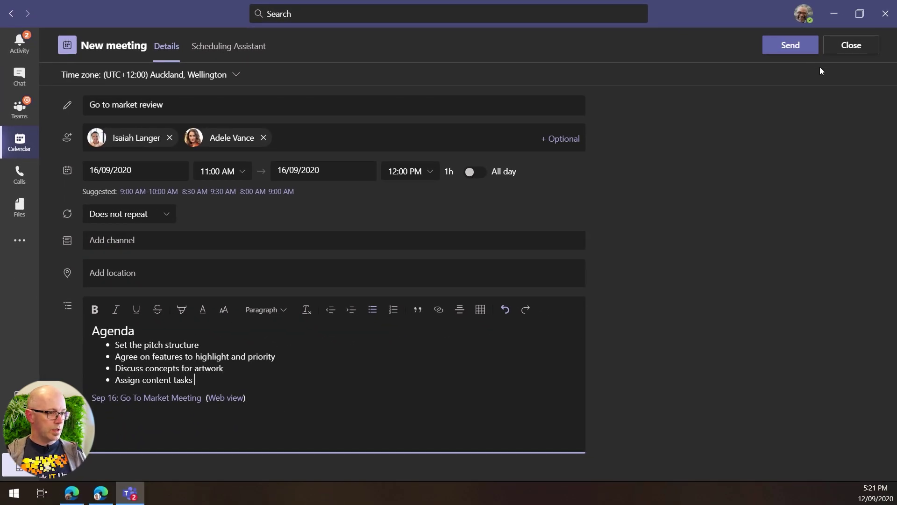
left_click(785, 49)
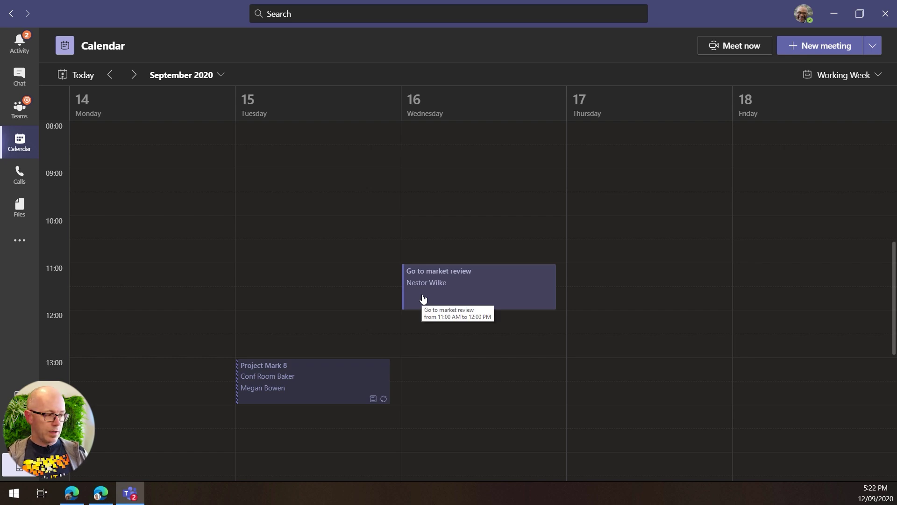
- Bring the Sep 16 meeting notes back in the browser and show the Insert ribbon options
mouse_move(70, 497)
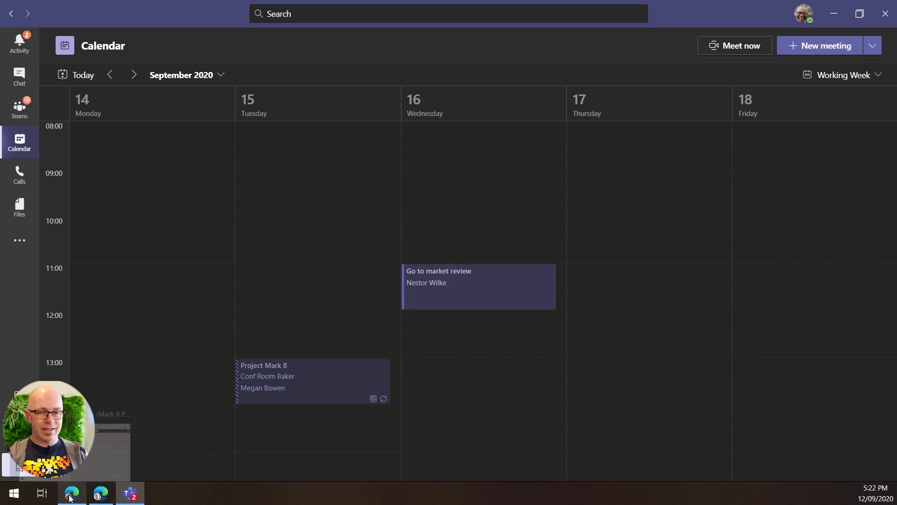
left_click(69, 497)
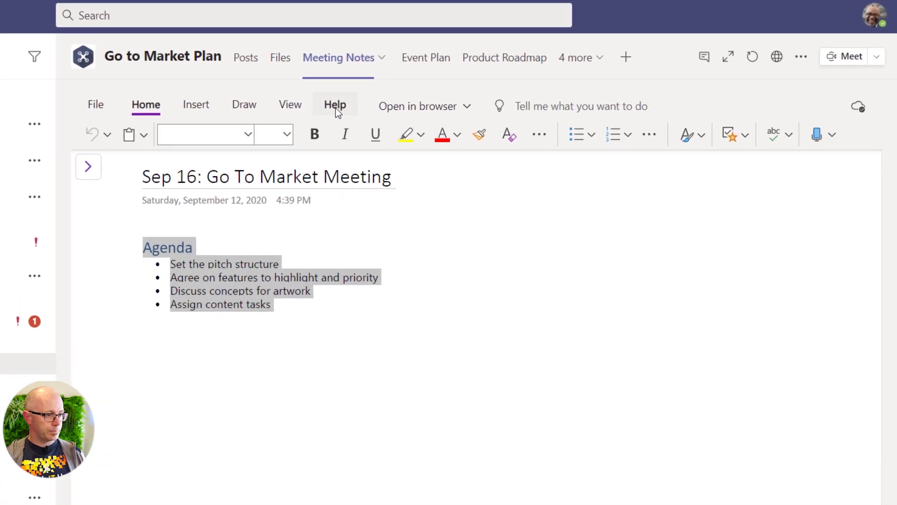
left_click(197, 106)
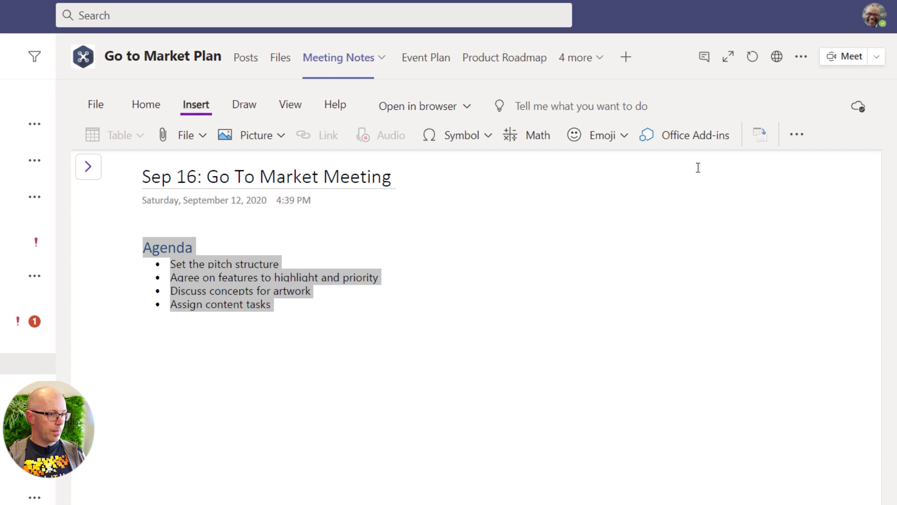
left_click(178, 226)
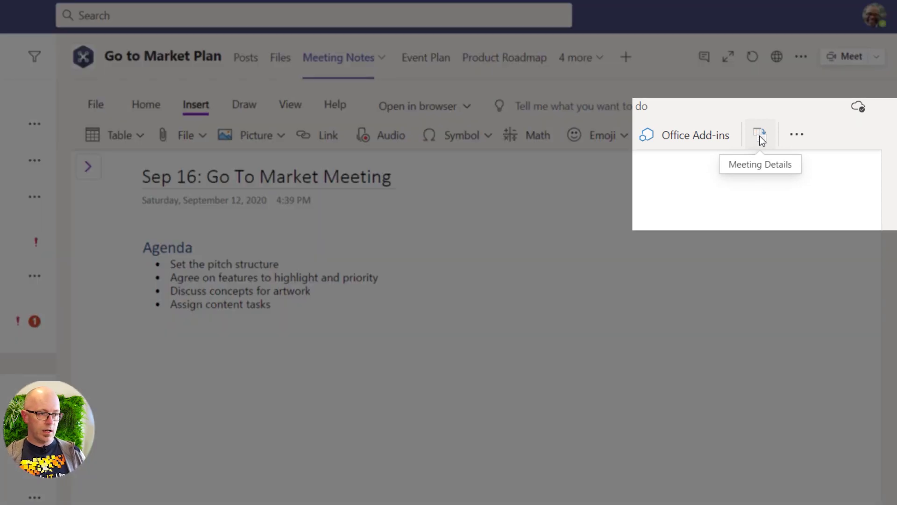
- Insert the Sep 16 Go to market review meeting details into the notes page, then switch to the browser calendar
left_click(759, 135)
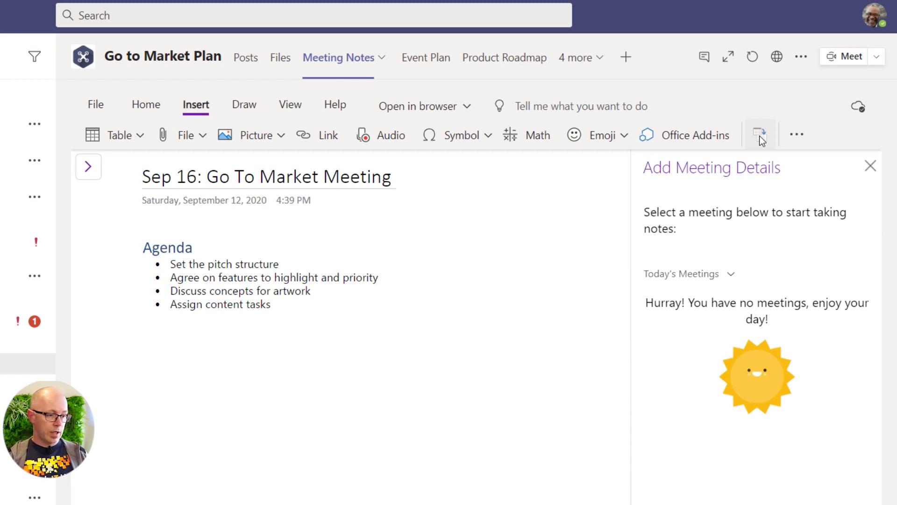
left_click(731, 277)
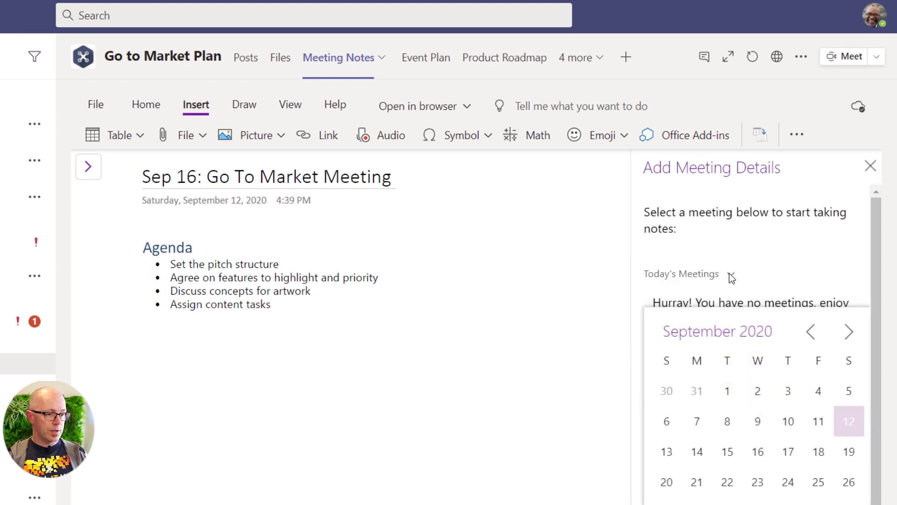
left_click(758, 452)
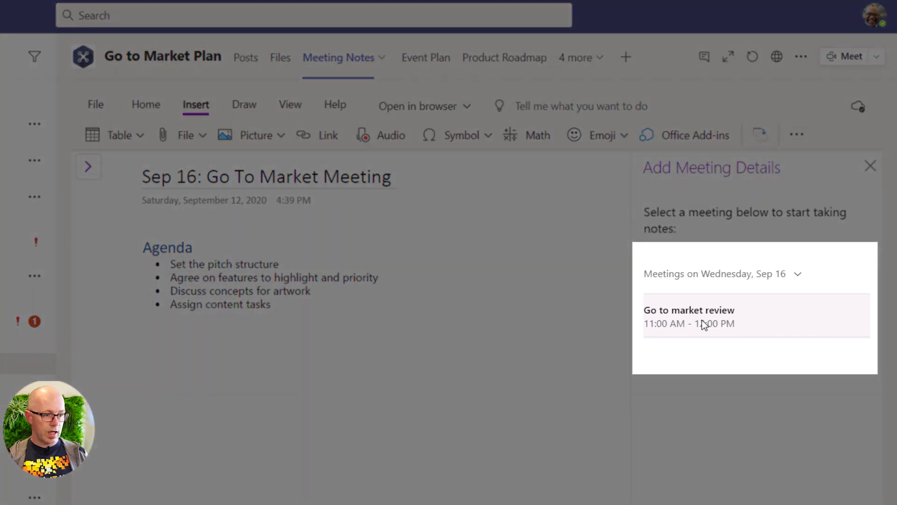
left_click(701, 306)
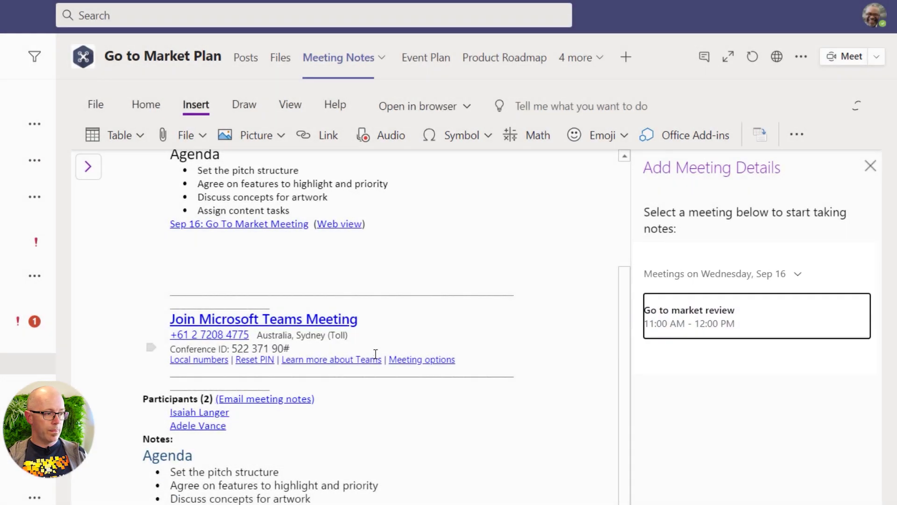
scroll(372, 378, "up", 3)
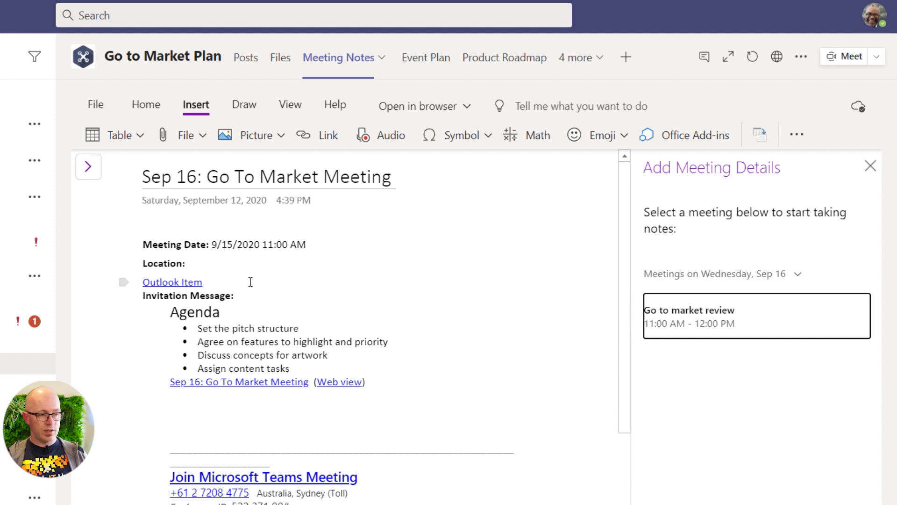
scroll(157, 273, "down", 1)
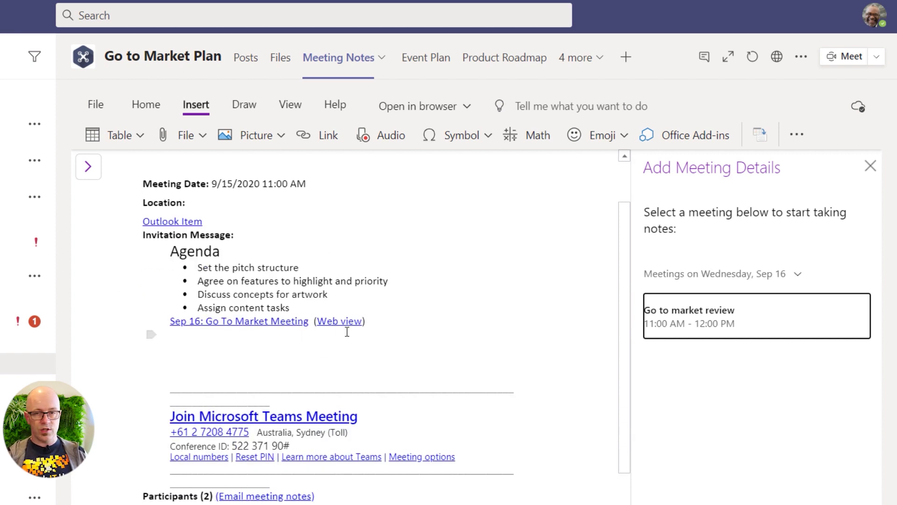
scroll(432, 355, "down", 1)
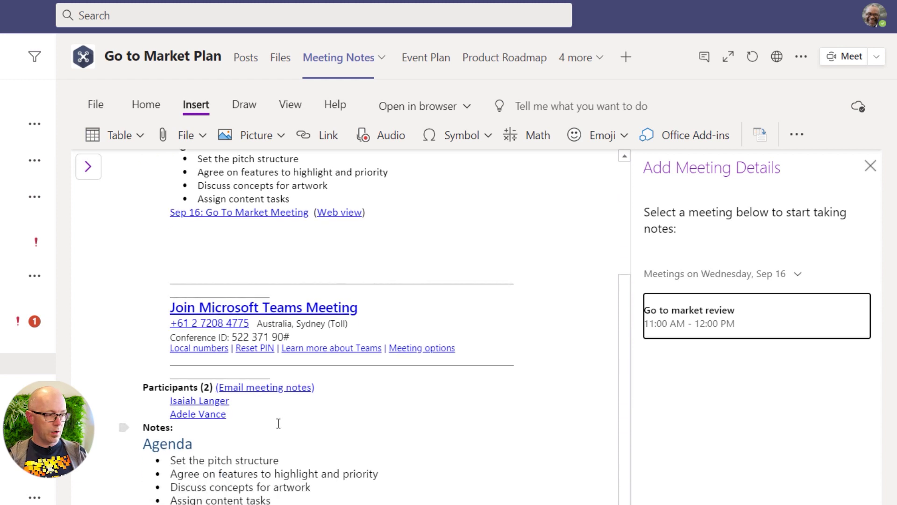
scroll(271, 398, "down", 1)
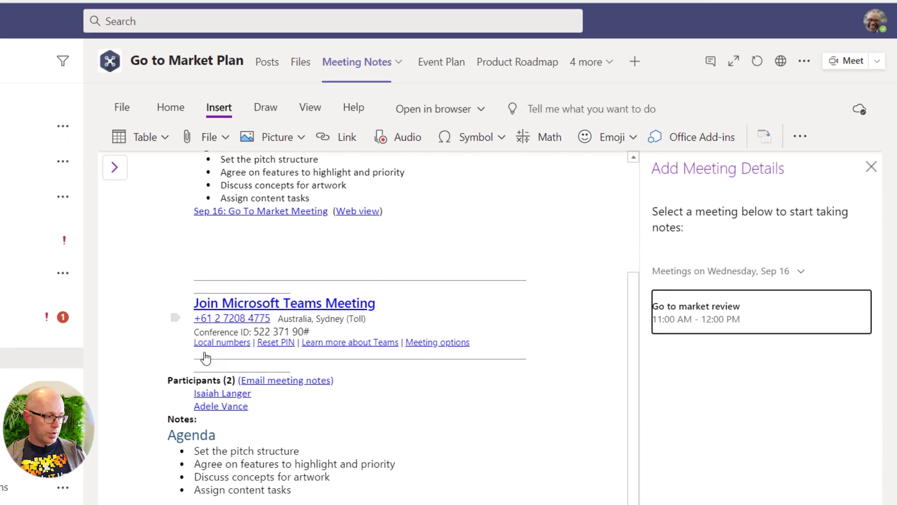
left_click(100, 494)
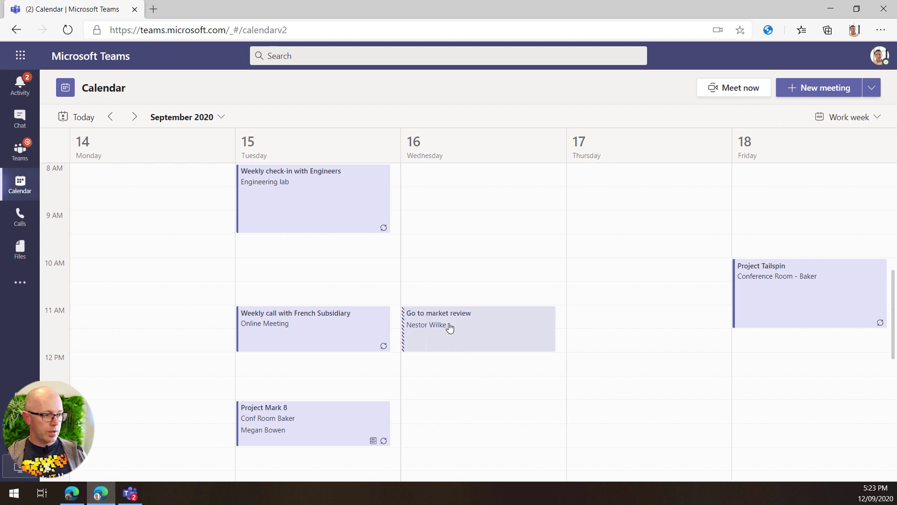
- Accept the Go to market review invitation and open its linked notes in the web view
left_click(483, 330)
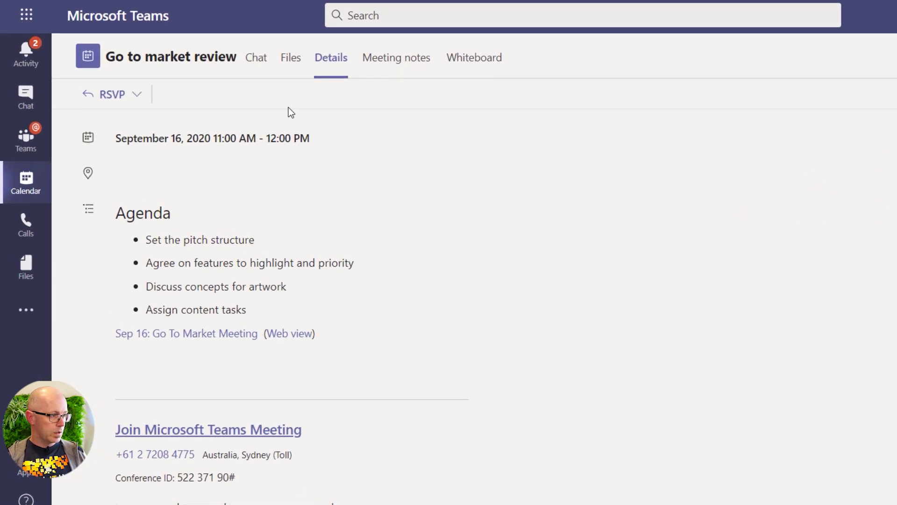
left_click(136, 96)
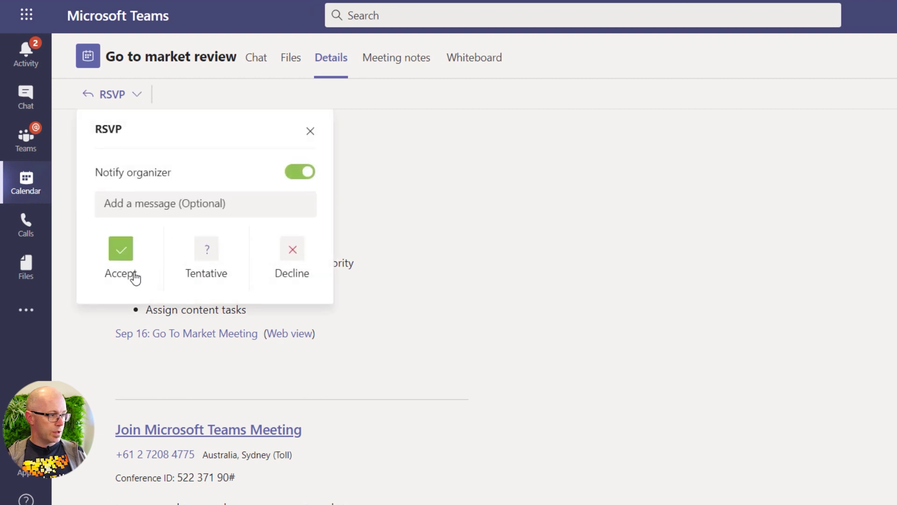
left_click(123, 257)
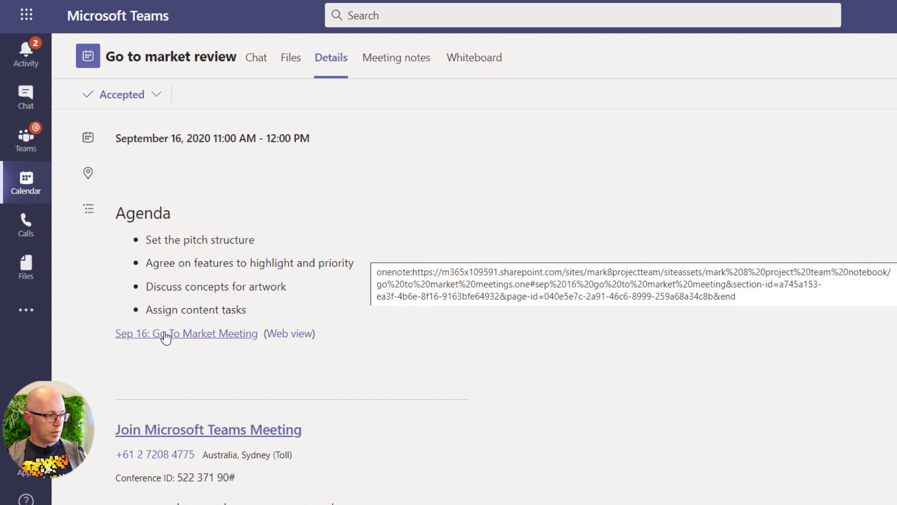
left_click(276, 334)
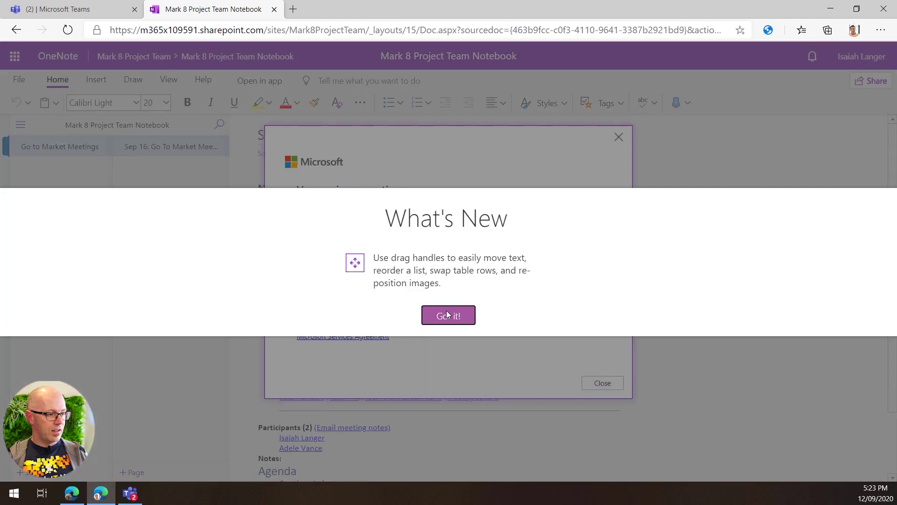
- Dismiss the what's new and privacy notices, then add a blank line above the notes Agenda heading
left_click(449, 315)
left_click(618, 138)
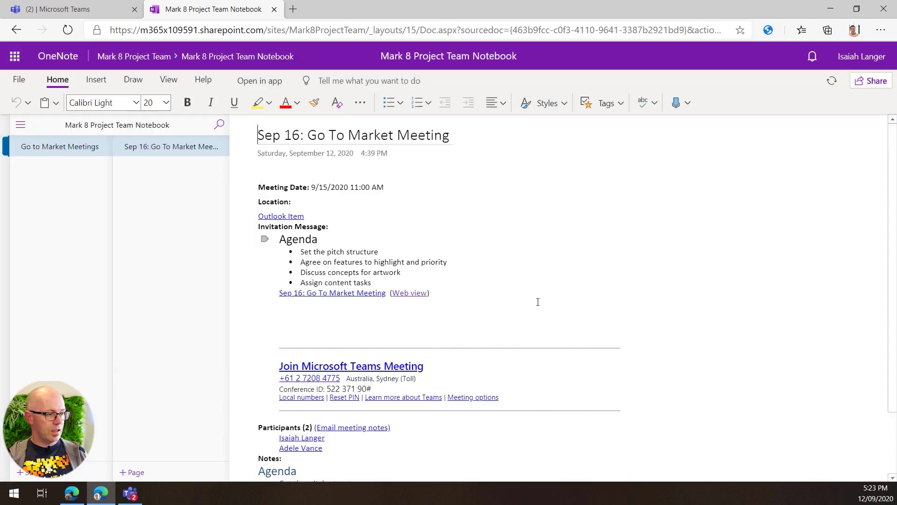
scroll(514, 313, "down", 3)
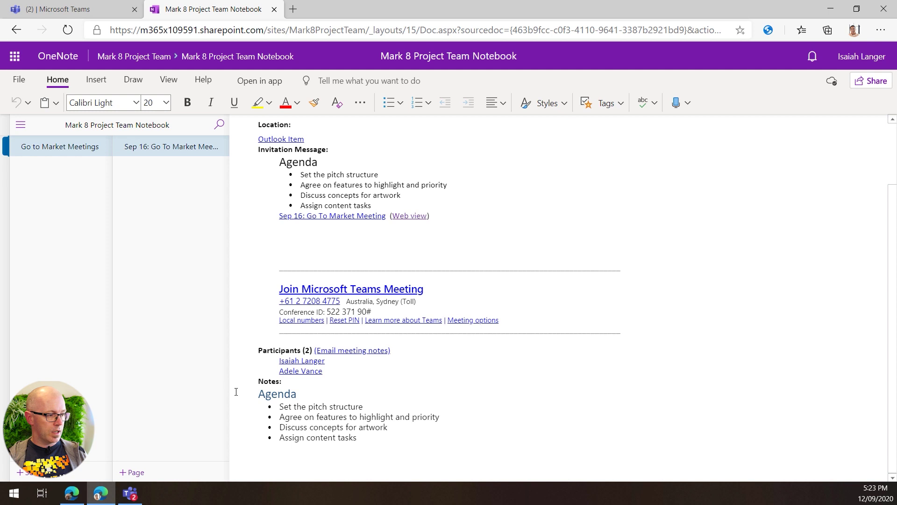
left_click(260, 393)
key("Return")
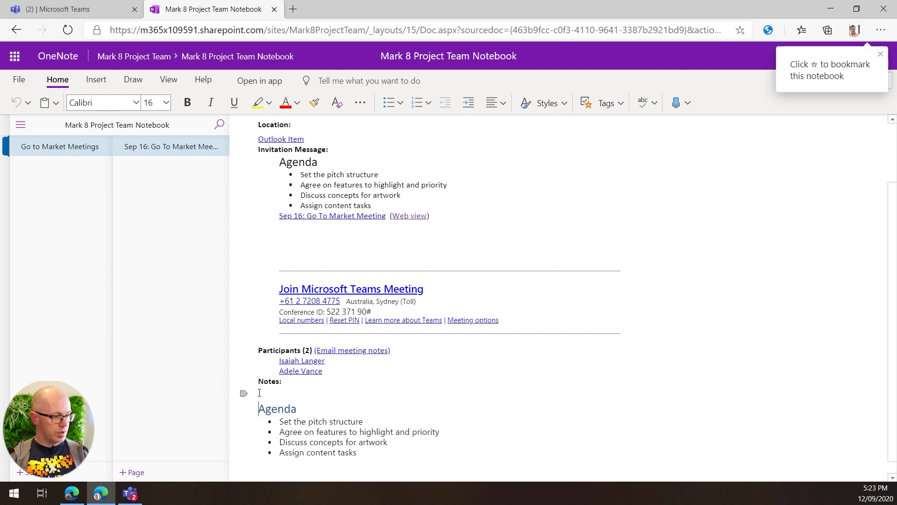
- Add the agenda bullet 'Review pitch deck art work' after 'Assign content tasks'
left_click(406, 455)
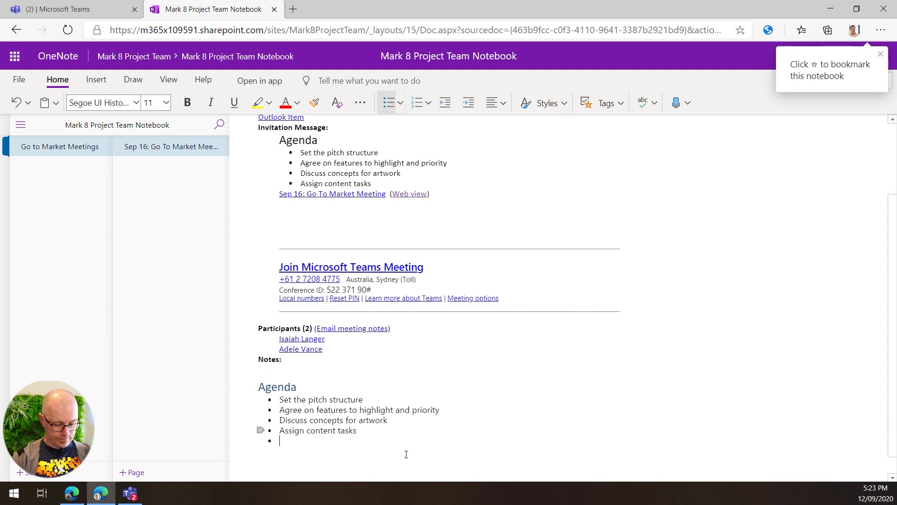
key("Return")
type("Review pitc")
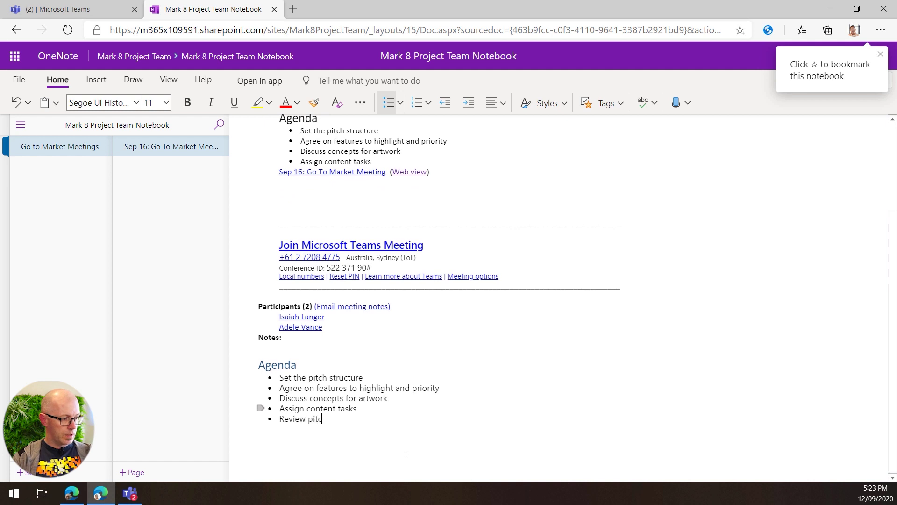
type("h deck")
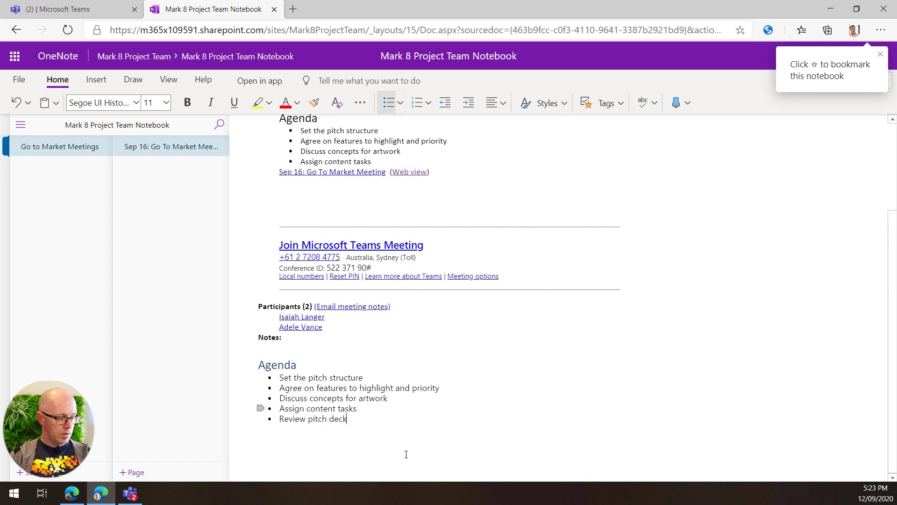
type(" art work")
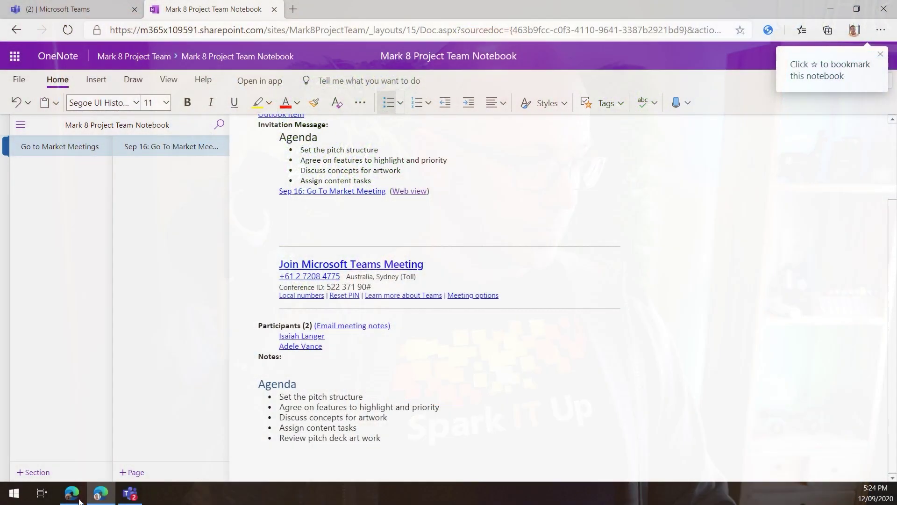
- Join the Go to market review call from the Teams calendar event, then switch back to the OneNote notes
left_click(131, 496)
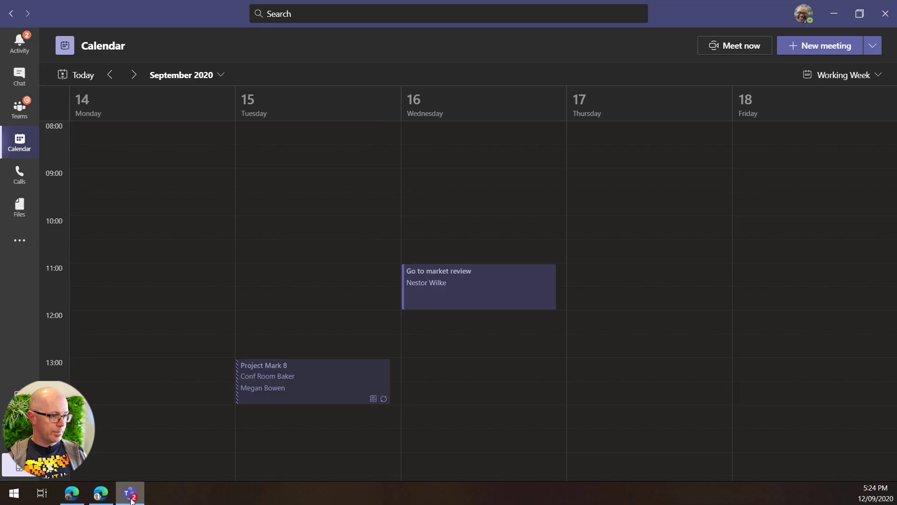
left_click(493, 284)
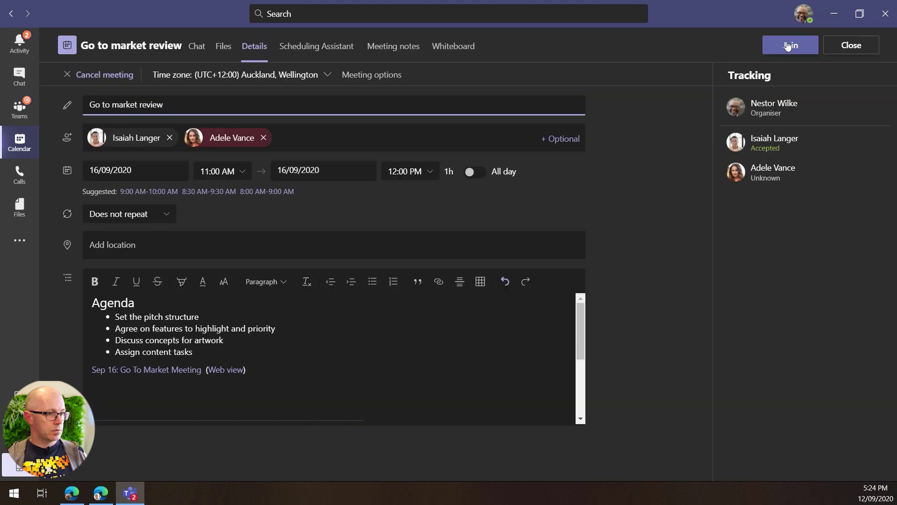
left_click(788, 45)
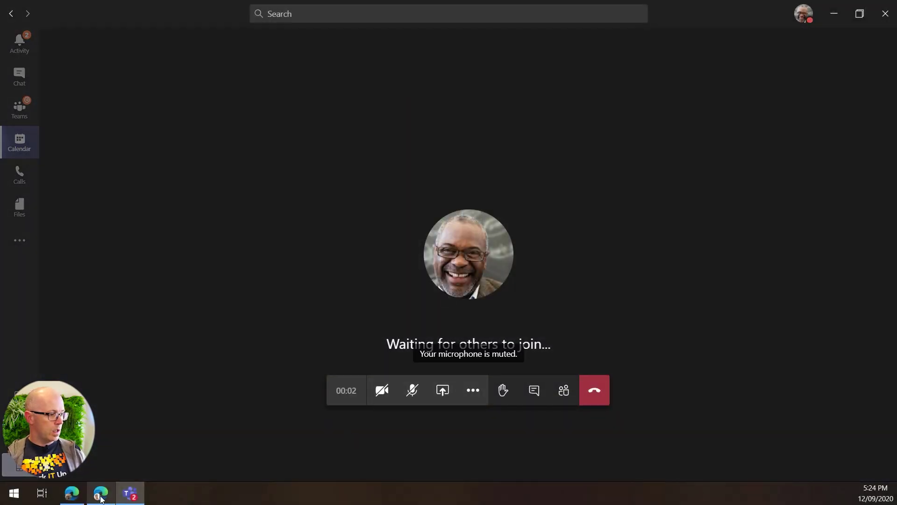
left_click(101, 494)
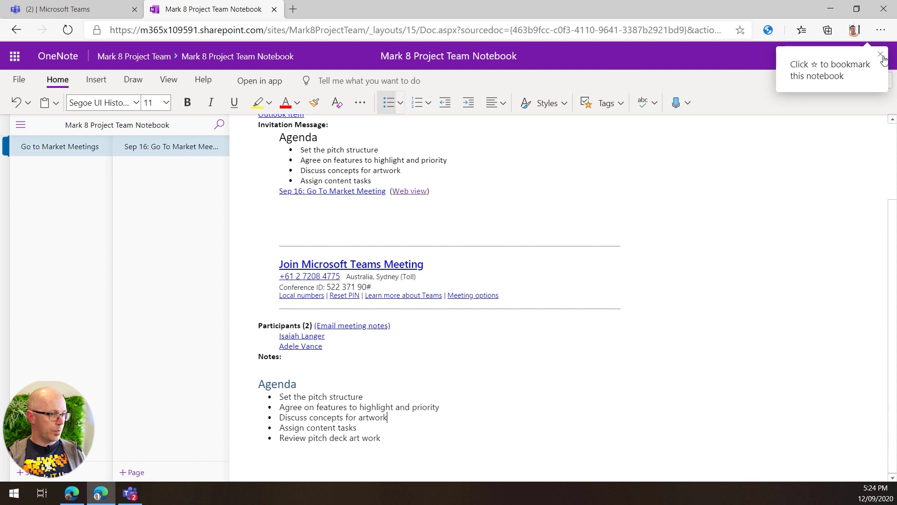
- Close the bookmark tip and join the meeting from the Teams web app tab
left_click(880, 55)
left_click(64, 7)
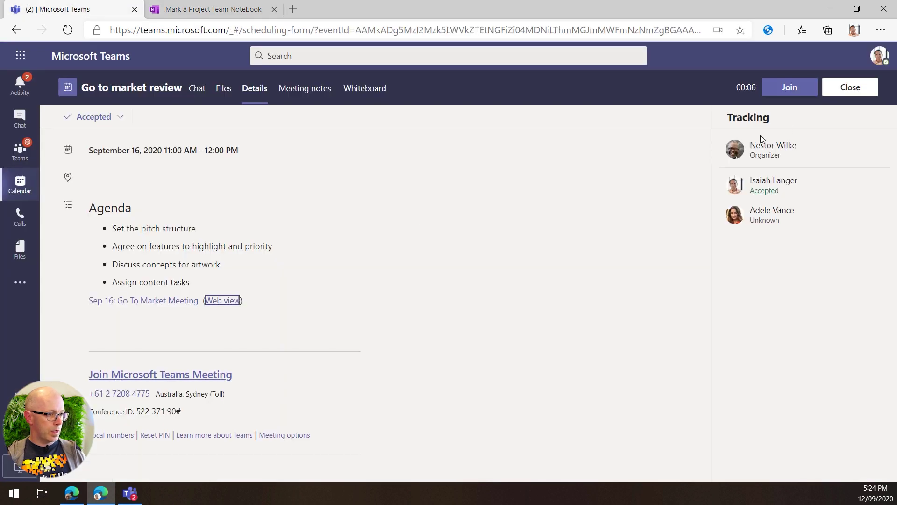
left_click(789, 87)
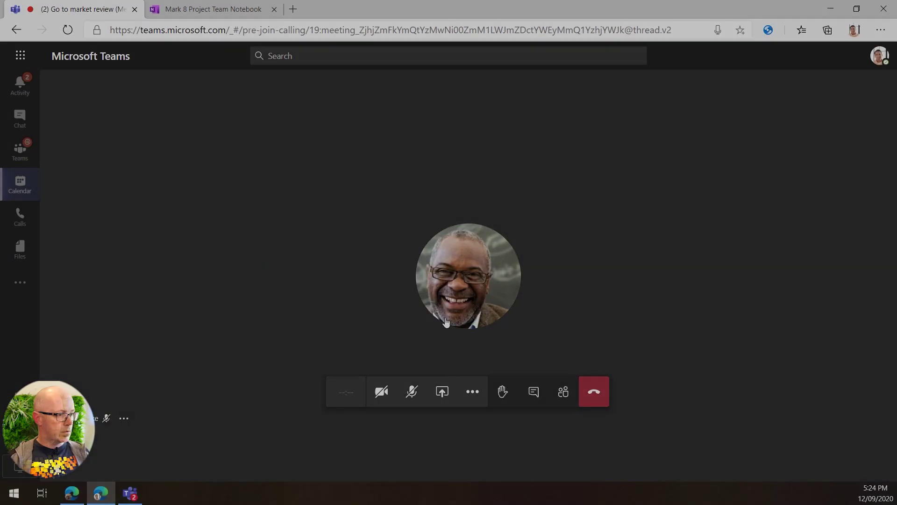
left_click(446, 322)
left_click(690, 153)
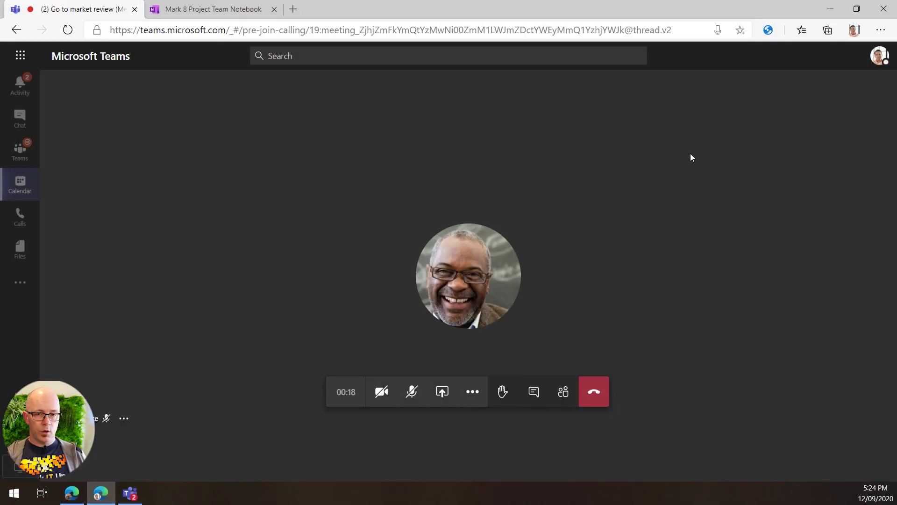
- Bring the desktop Teams call and the Go to Market Plan meeting notes back to the front
left_click(139, 494)
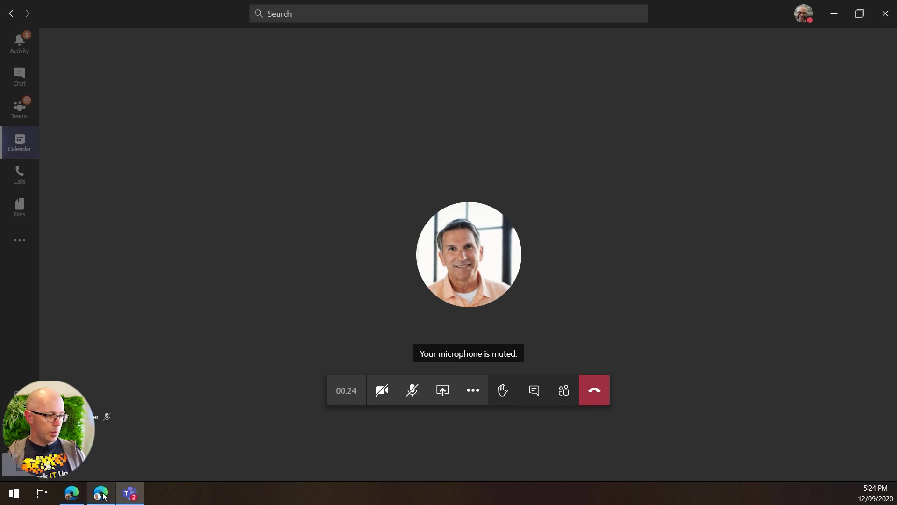
mouse_move(72, 499)
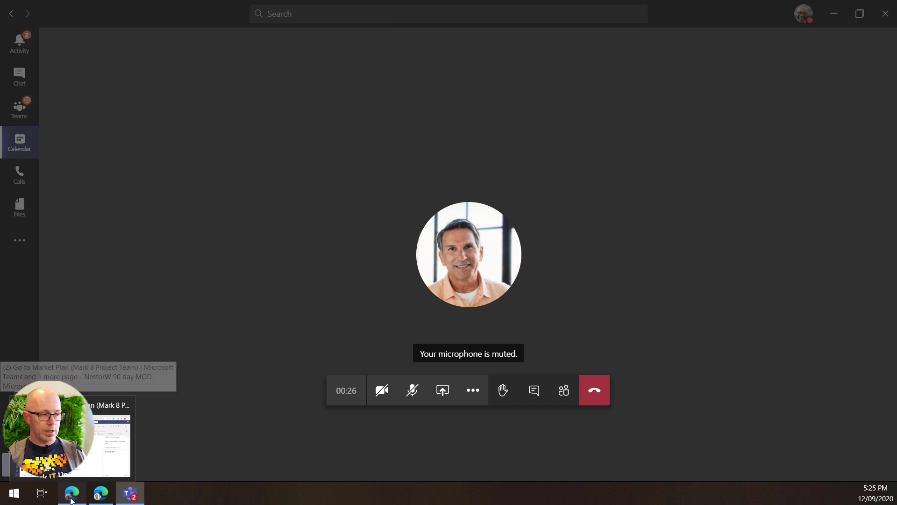
left_click(71, 499)
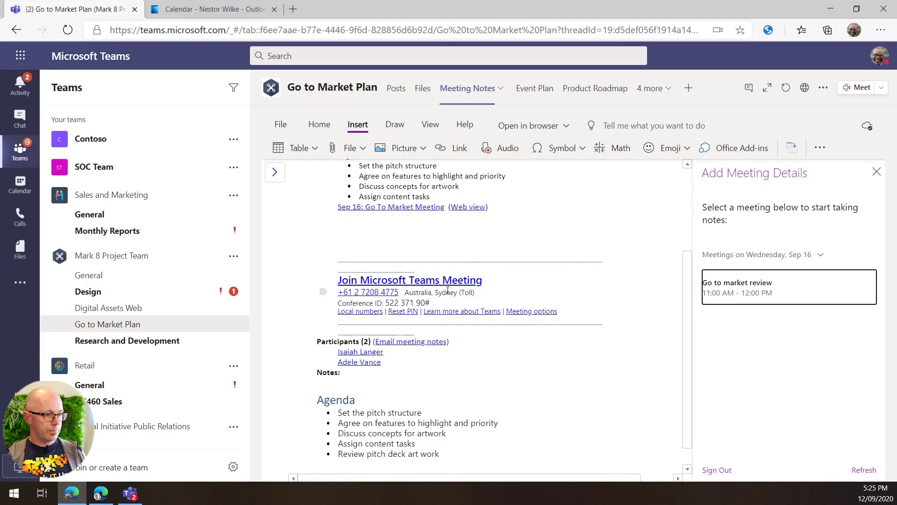
- Copy the Web view link from the channel's meeting notes and open a new browser tab for it
scroll(476, 307, "up", 2)
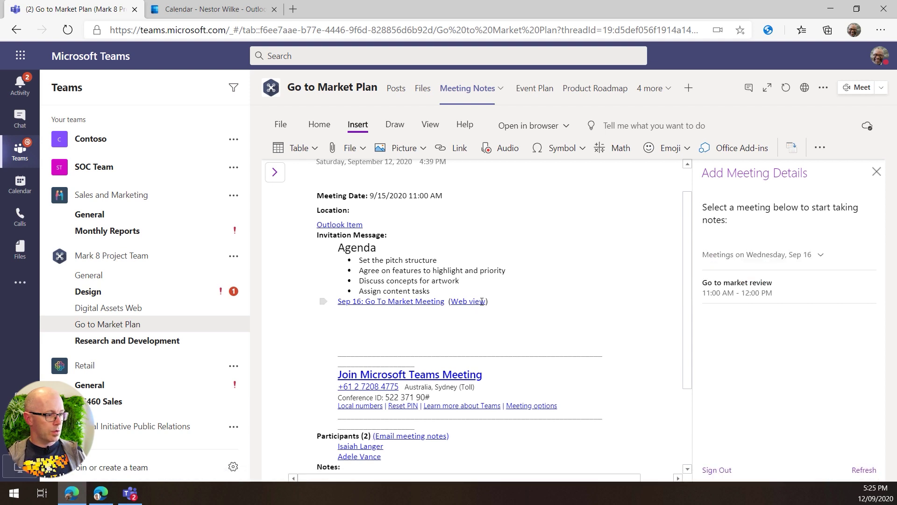
right_click(482, 302)
left_click(516, 262)
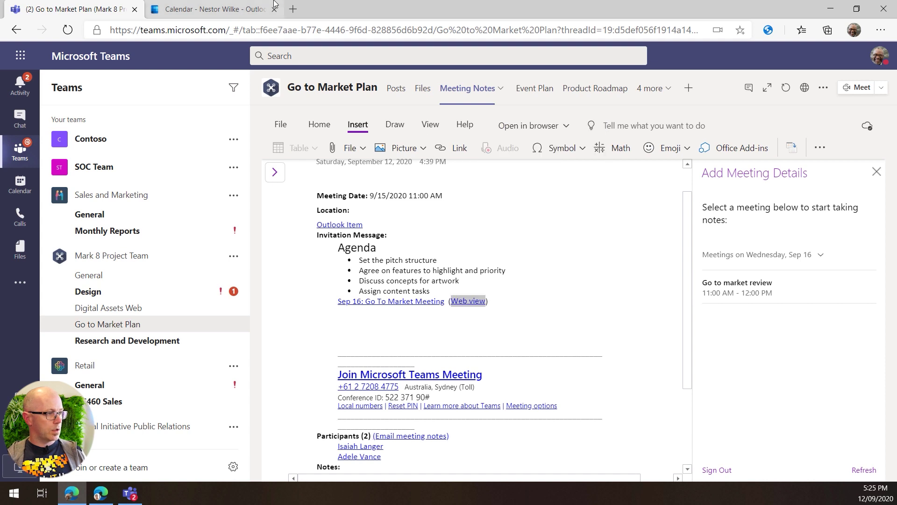
left_click(293, 10)
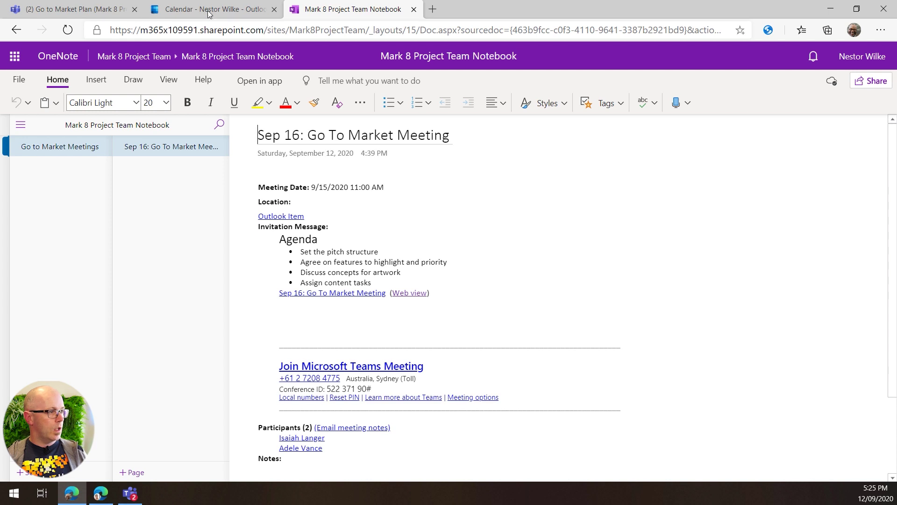
- Share Screen 3 into the Teams meeting from the call's Share tray
mouse_move(131, 495)
left_click(134, 425)
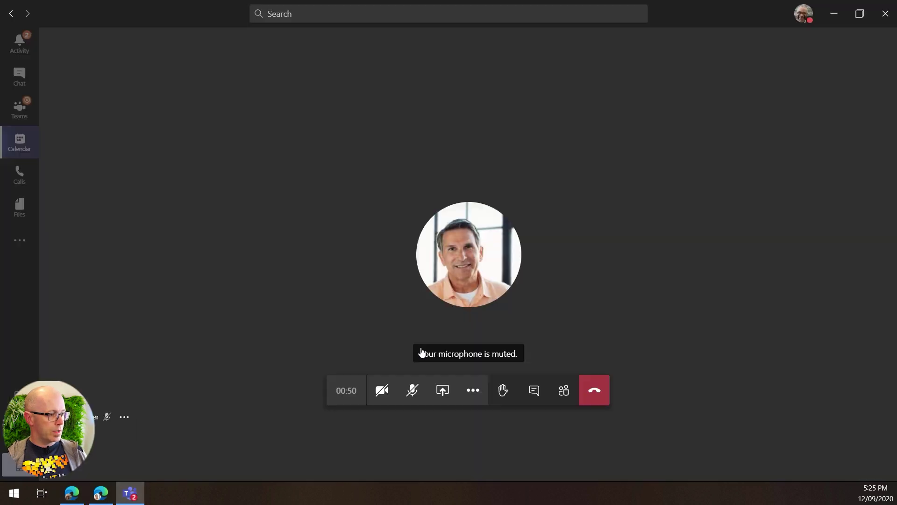
left_click(442, 390)
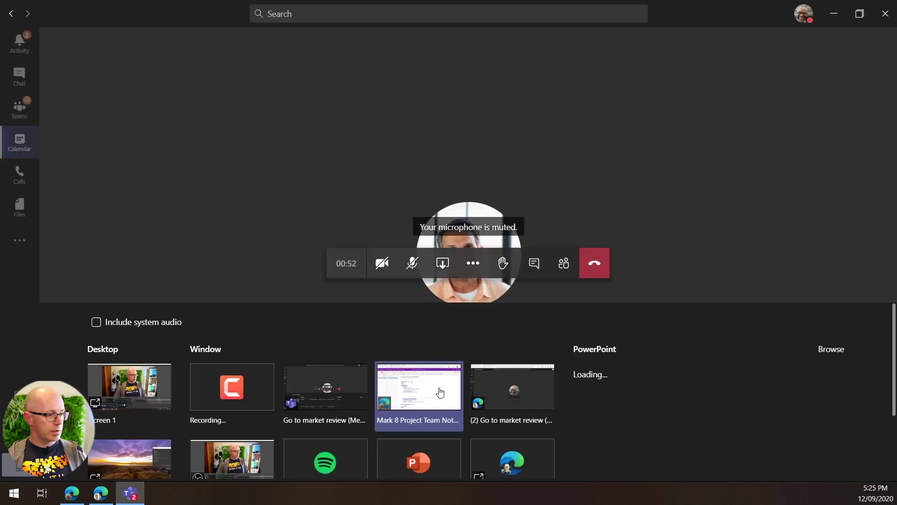
scroll(134, 392, "down", 3)
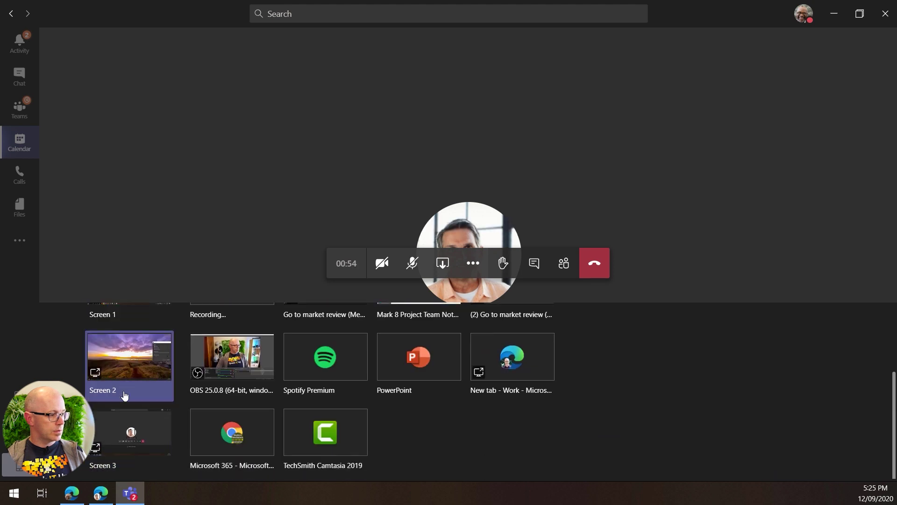
left_click(140, 429)
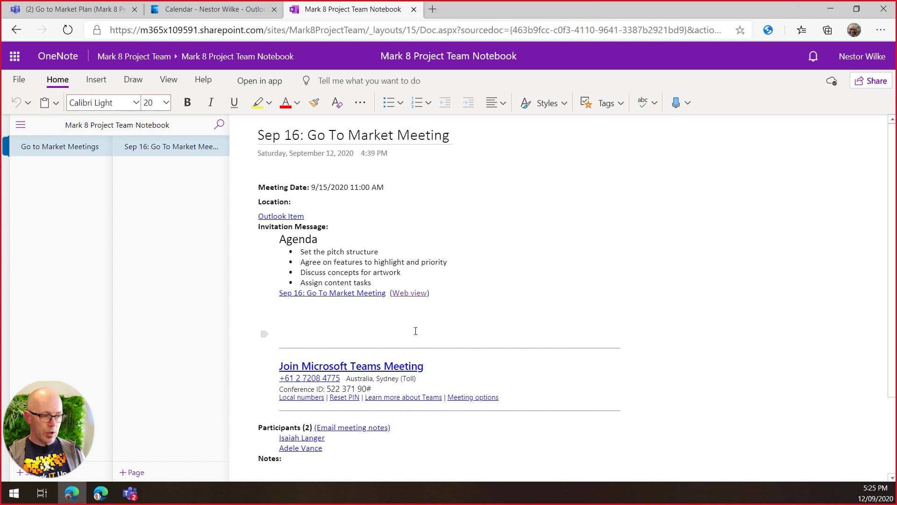
- Below the agenda, add a 'Notes' line followed by 'I think that I can cover the artwork tasks.'
scroll(439, 360, "down", 2)
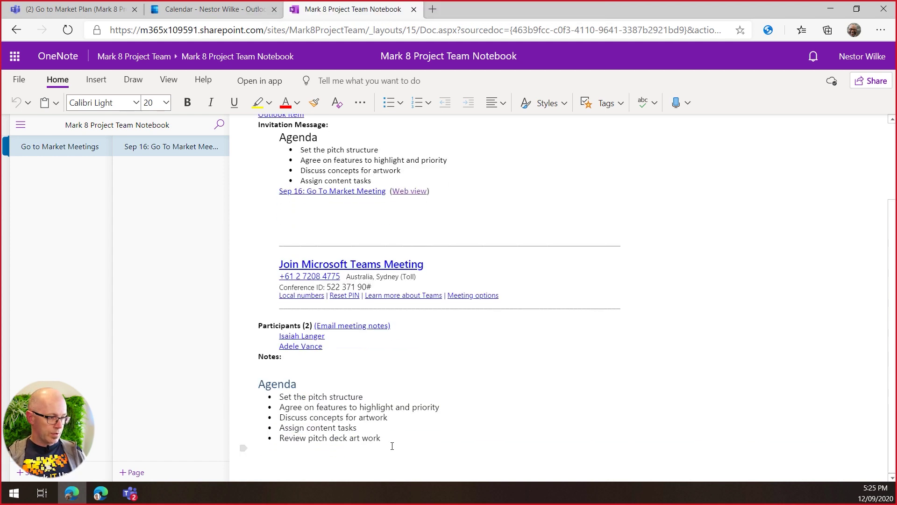
left_click(100, 494)
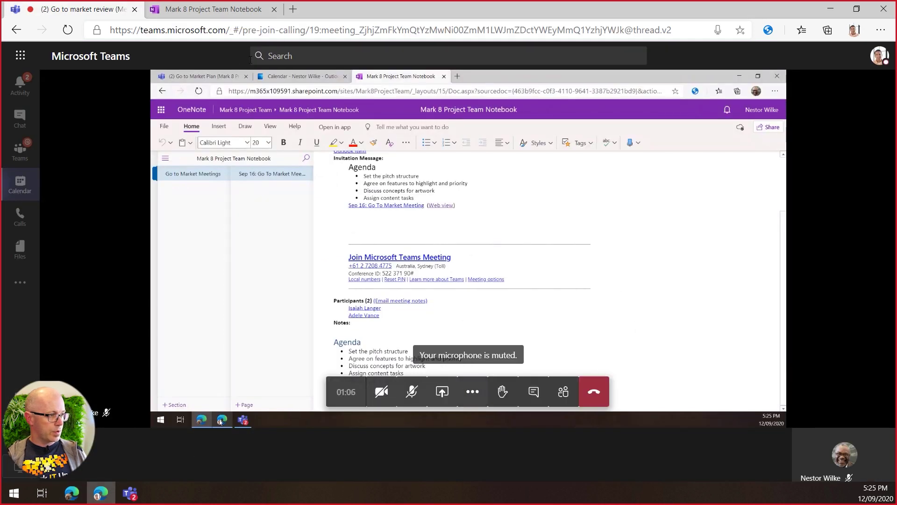
left_click(210, 9)
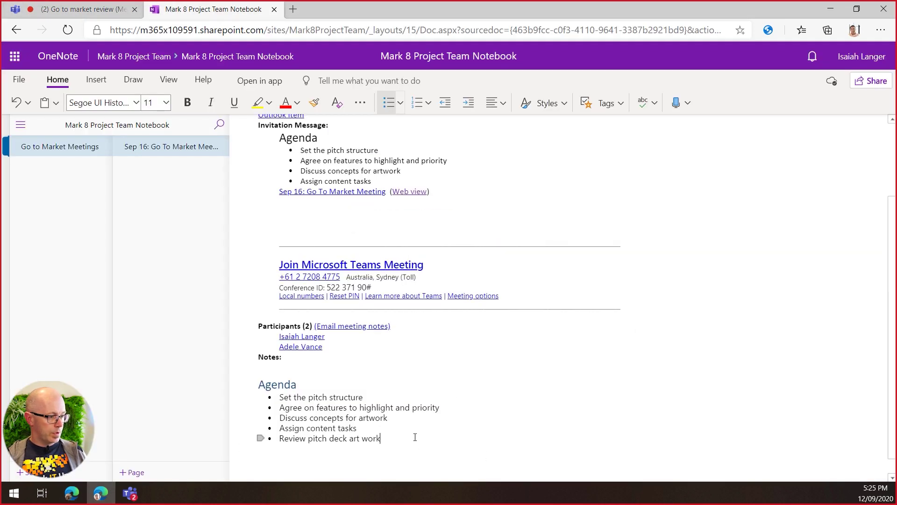
key("Return")
key("Return")
type("Notes")
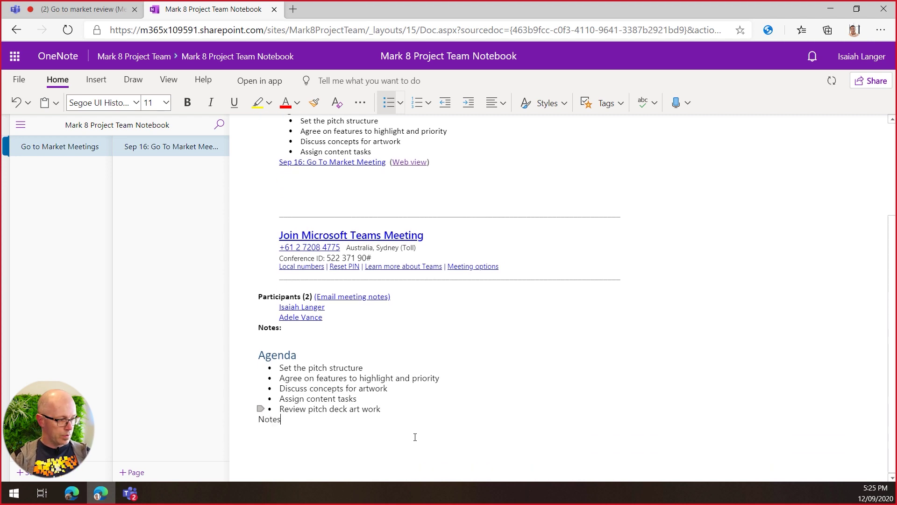
key("Return")
key("Return")
type("I think ")
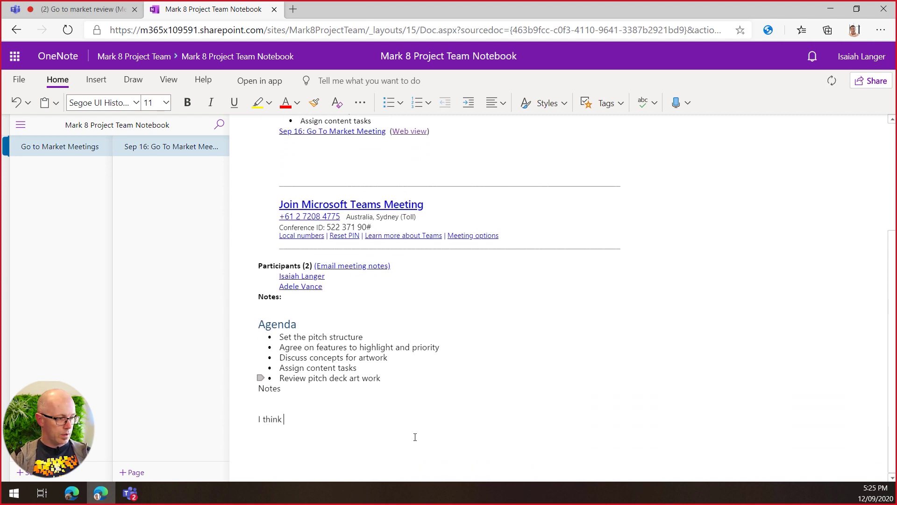
type("that I can cover")
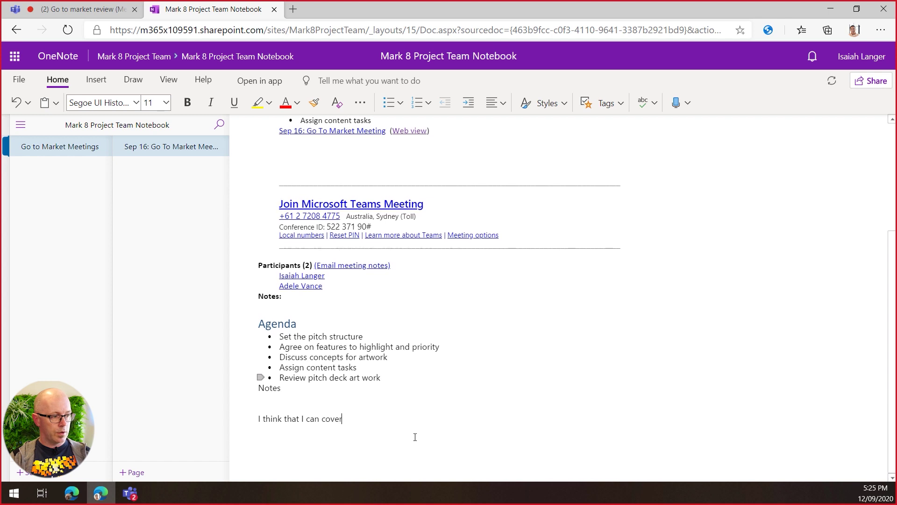
type(" the artwork taks")
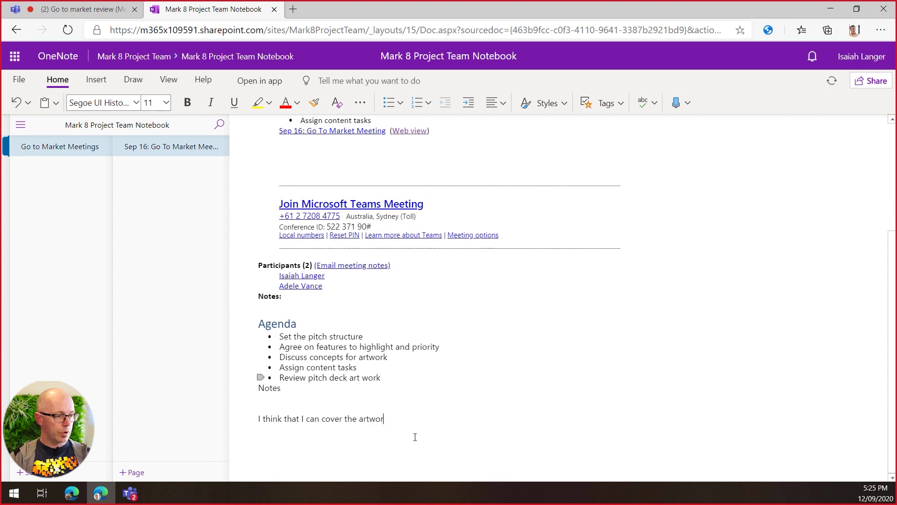
key("BackSpace")
type("sks.")
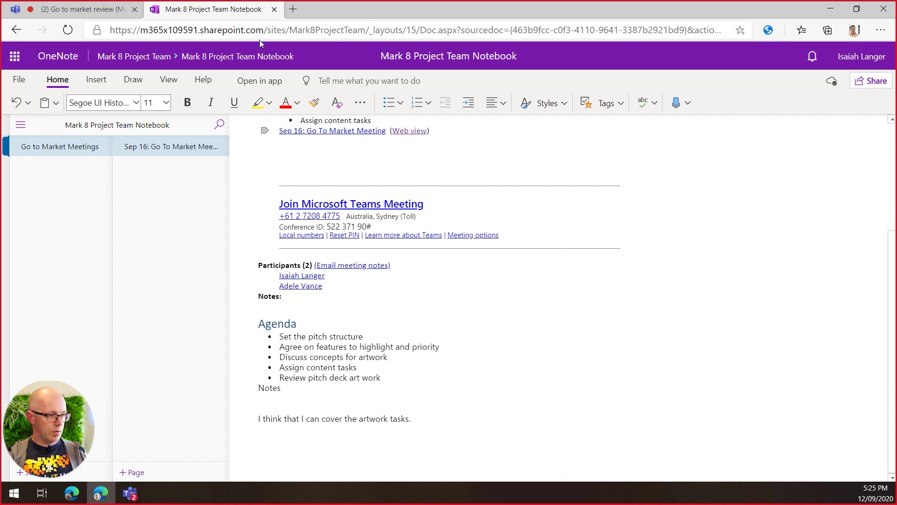
mouse_move(130, 498)
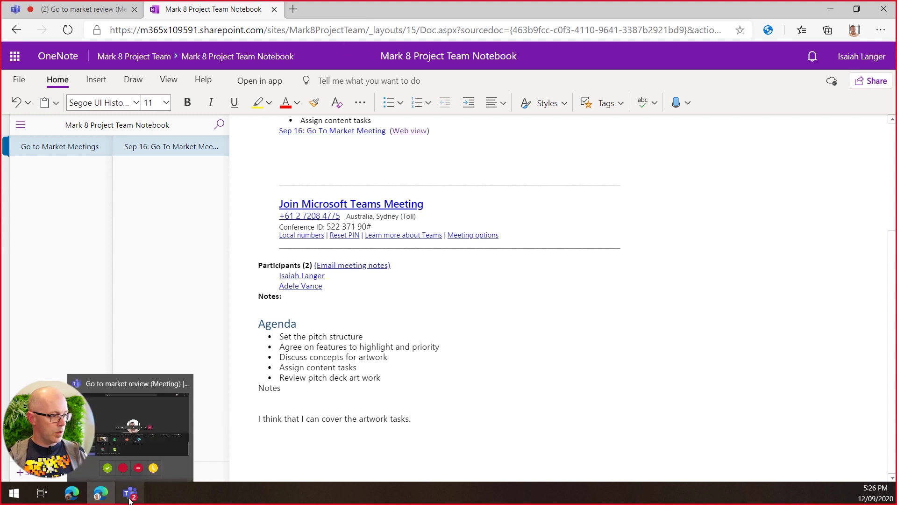
- Hang up the Go to market review call, then return to the OneNote notes and Teams web app
left_click(130, 498)
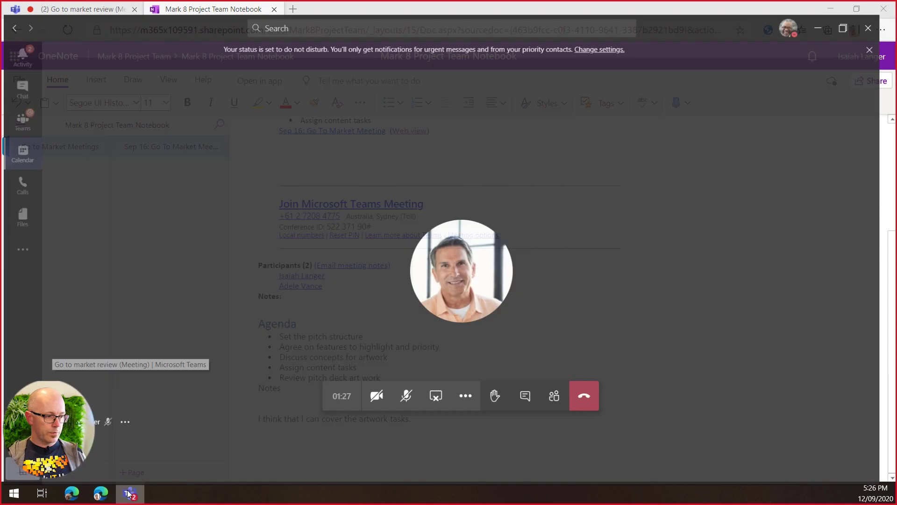
left_click(70, 497)
scroll(456, 389, "down", 1)
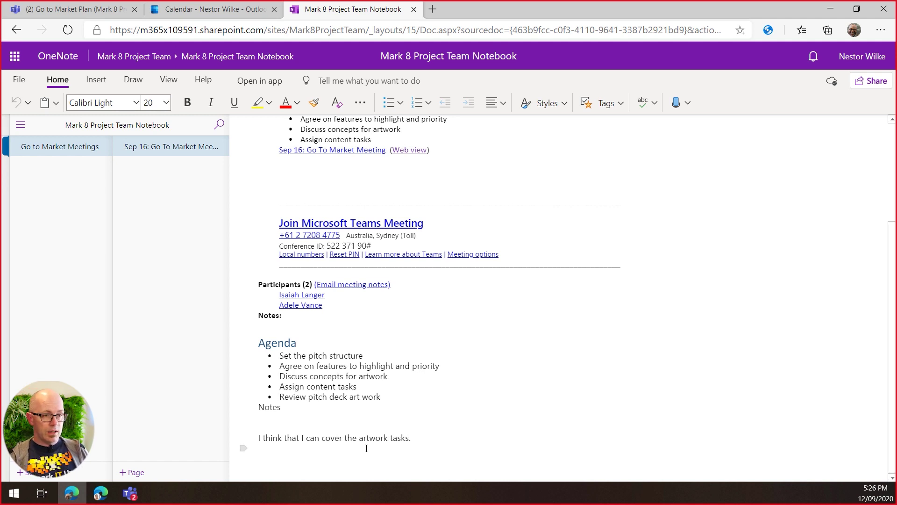
left_click(130, 493)
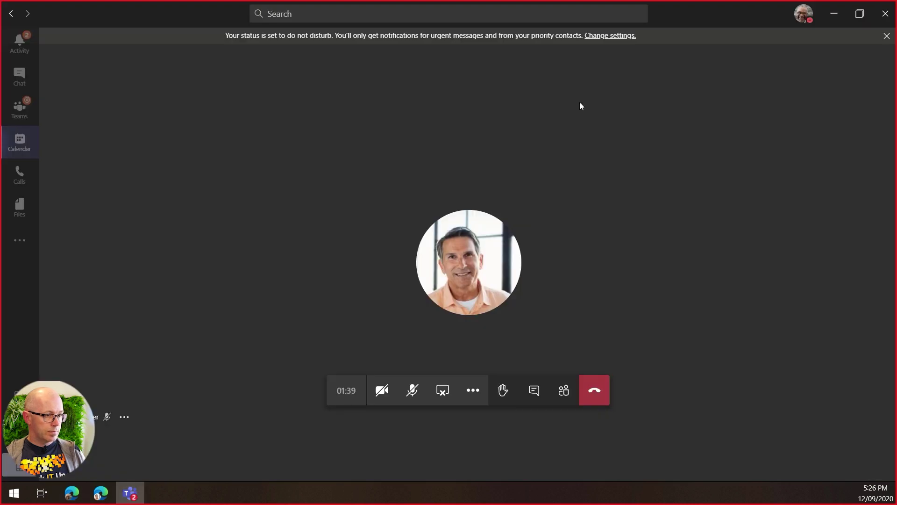
left_click(602, 391)
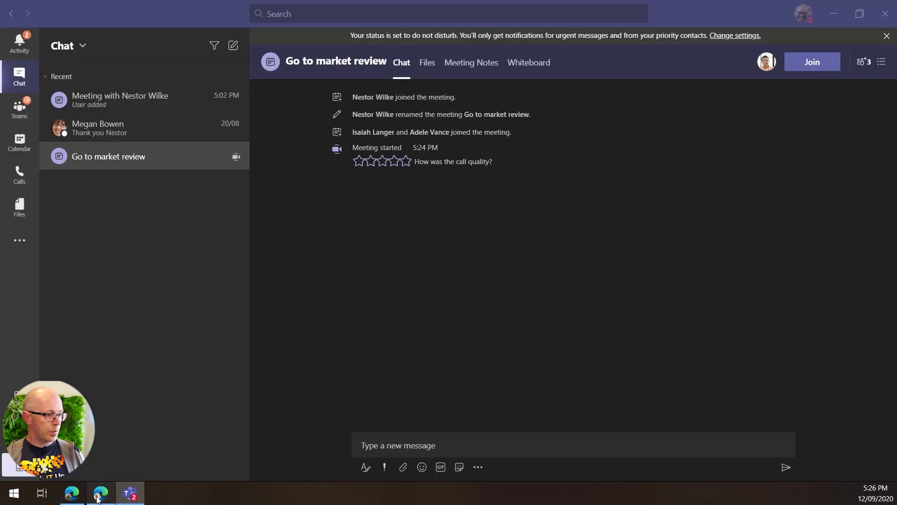
left_click(101, 493)
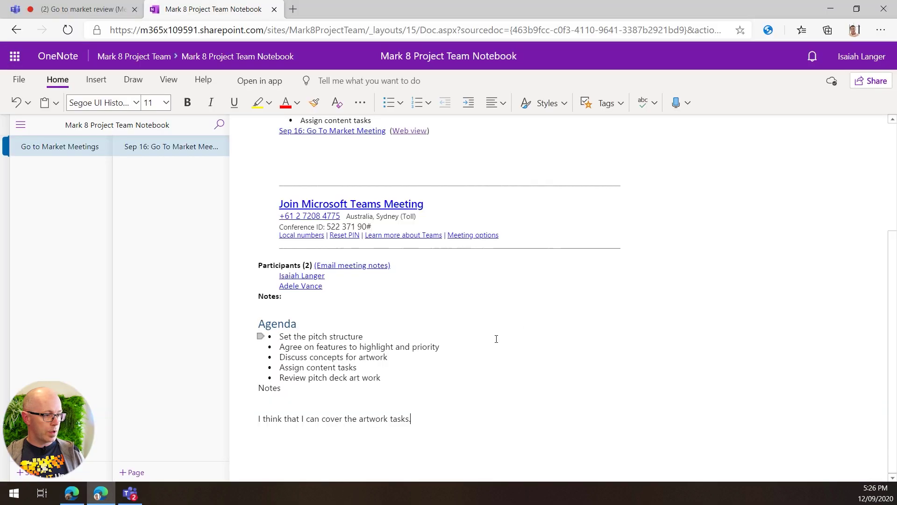
left_click(77, 9)
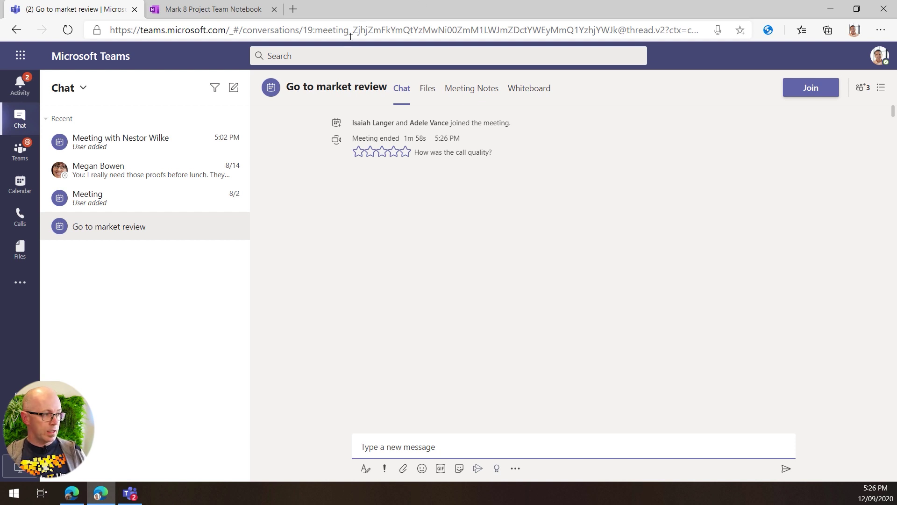
- In the Teams calendar, move to next week and open the September 16 Go to market review event
left_click(19, 183)
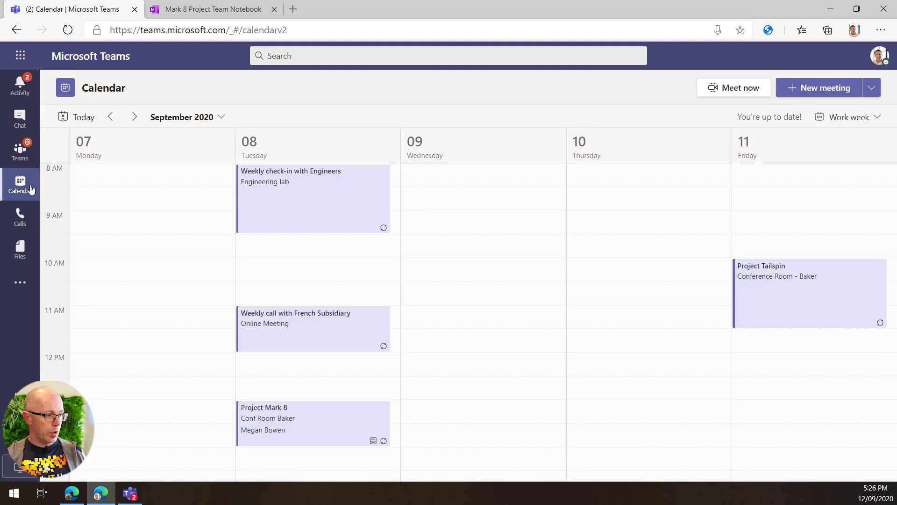
left_click(135, 119)
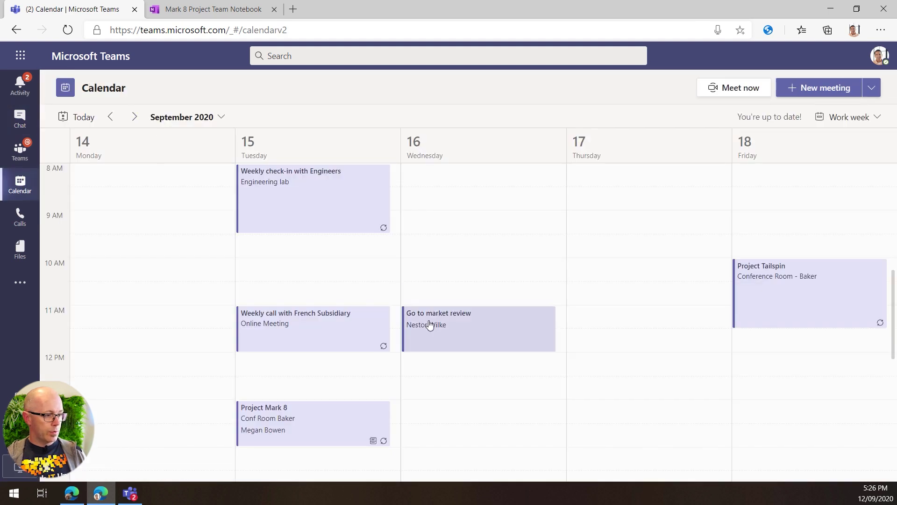
double_click(492, 333)
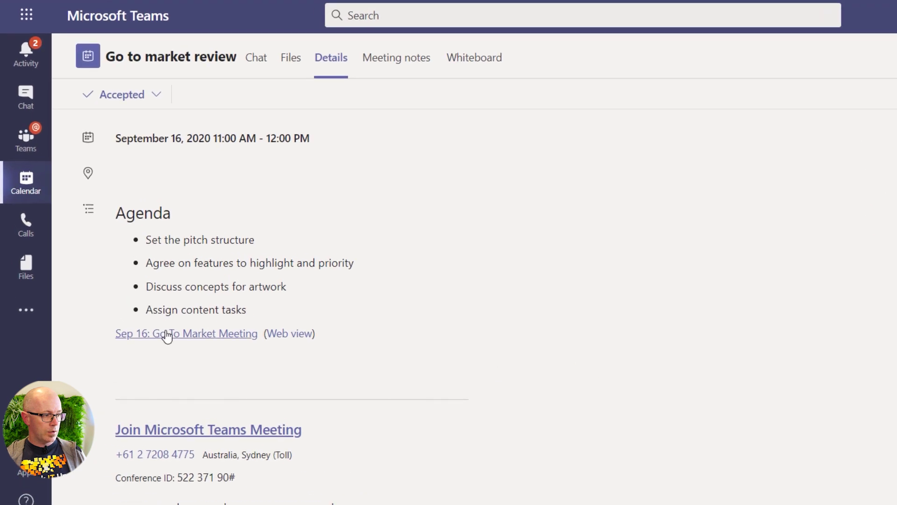
- Open the invite's Web view link to the Sep 16 notes, then switch to Outlook from the app launcher
left_click(309, 335)
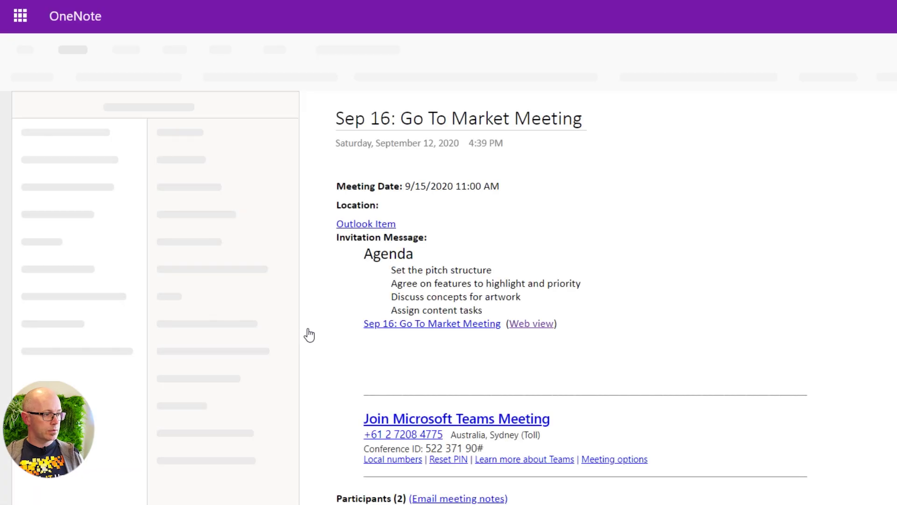
scroll(837, 310, "down", 4)
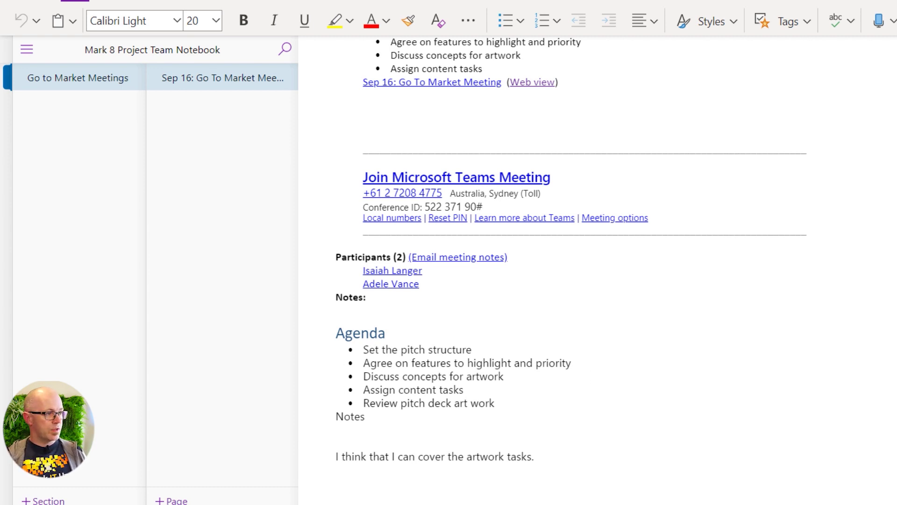
left_click(12, 1)
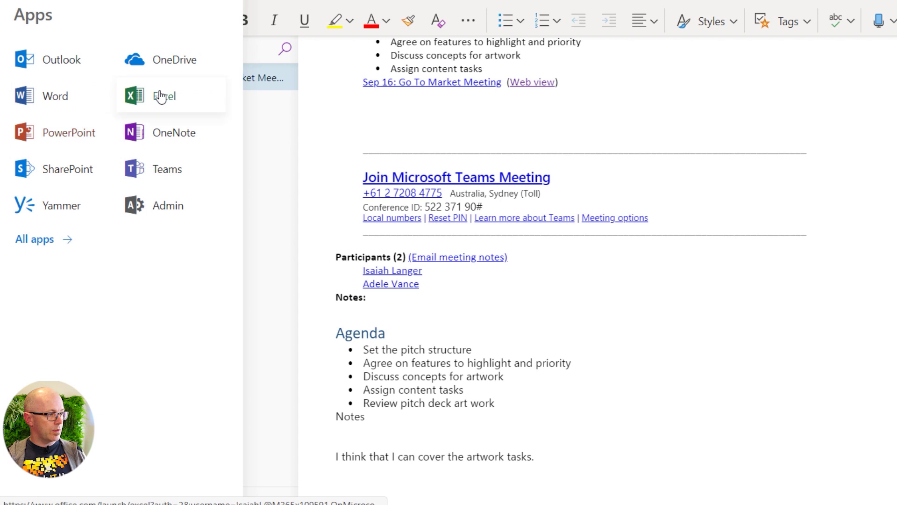
left_click(75, 68)
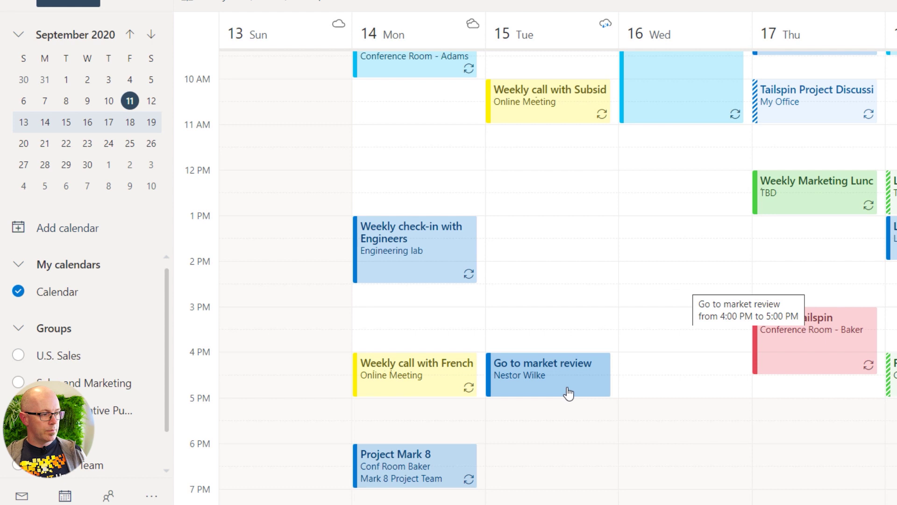
- Select the Go to market review event in the Outlook calendar and open its full invitation
left_click(569, 393)
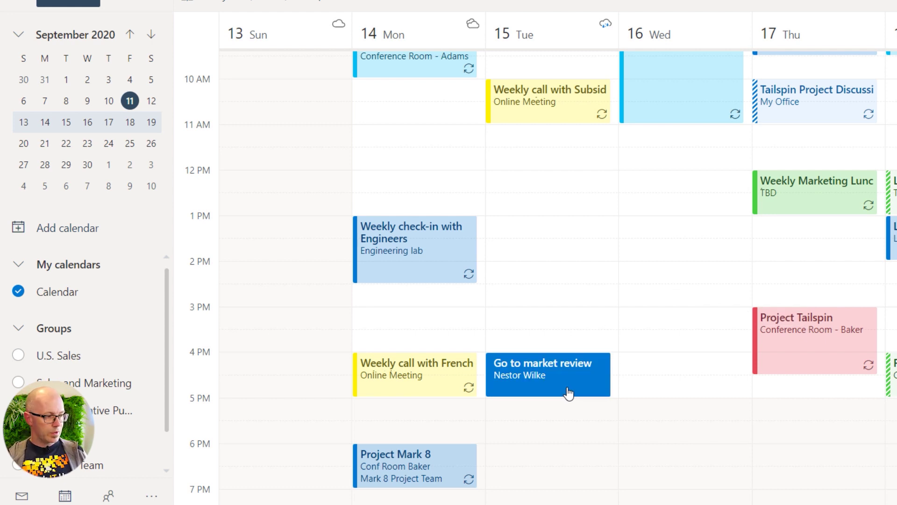
left_click(569, 393)
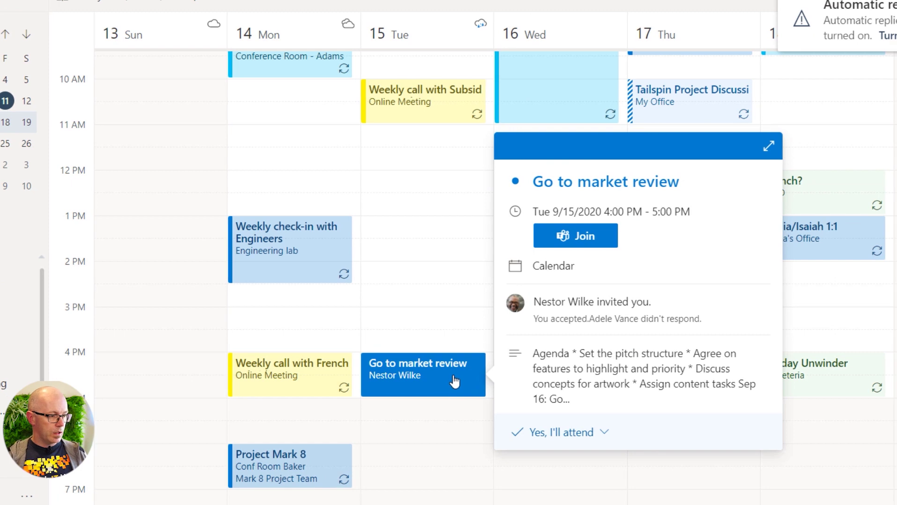
double_click(456, 383)
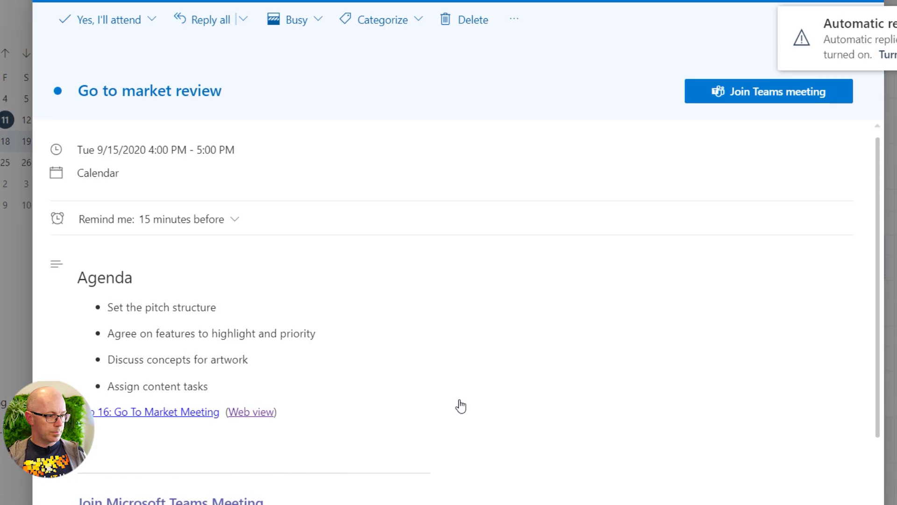
scroll(367, 361, "down", 2)
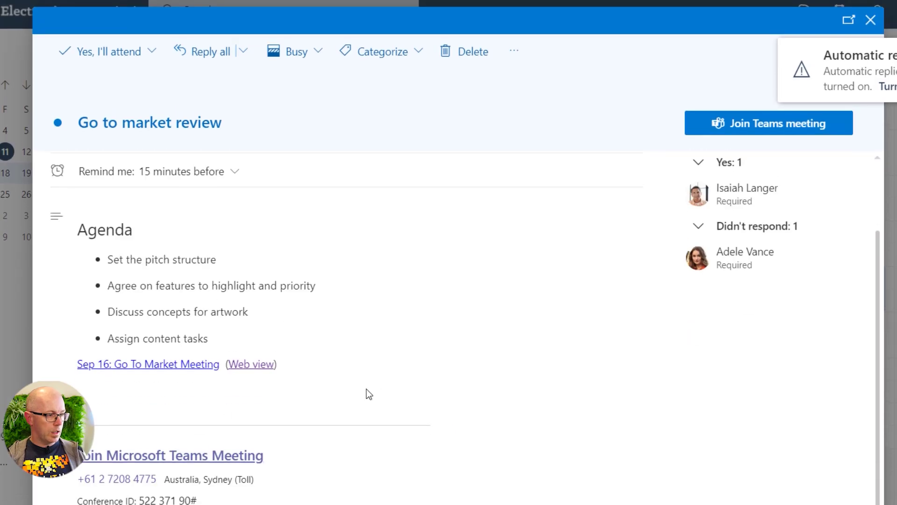
- Open the Sep 16: Go To Market Meeting notes in OneNote for the web via the invitation's Web view link
left_click(256, 363)
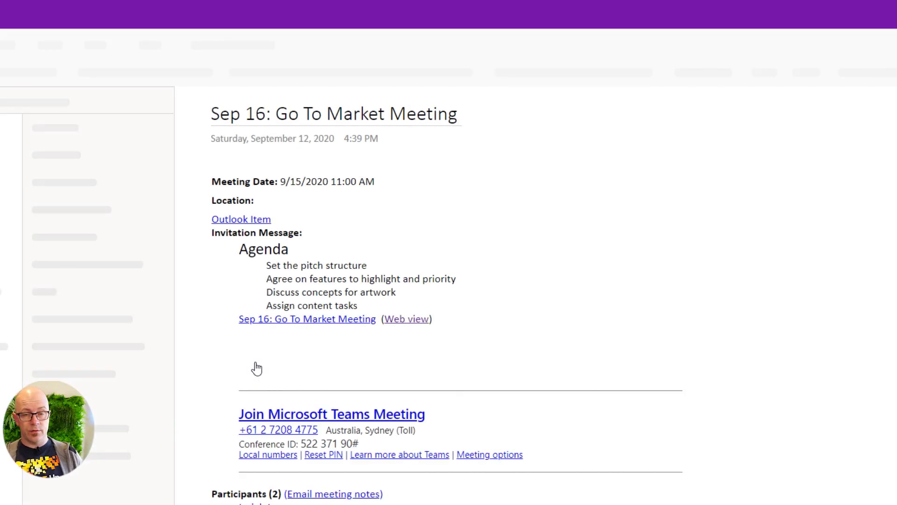